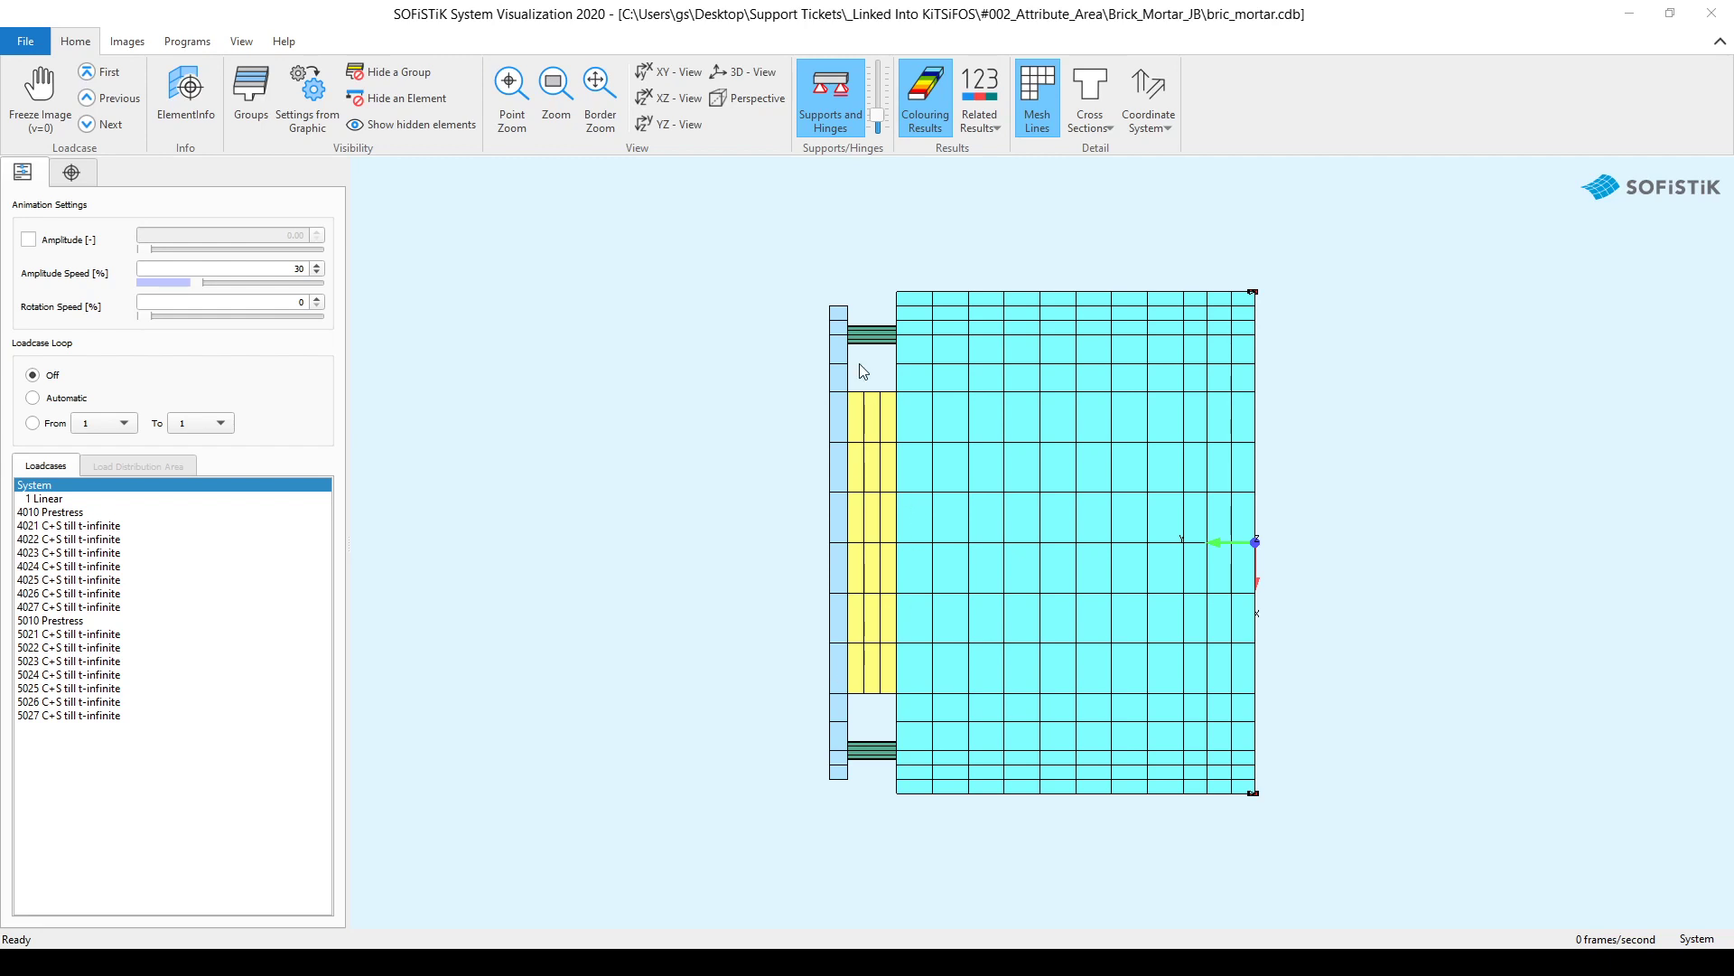
Show the meshed bric_mortar block in 3D, turned to reveal the yellow mortar joint
left_click(758, 70)
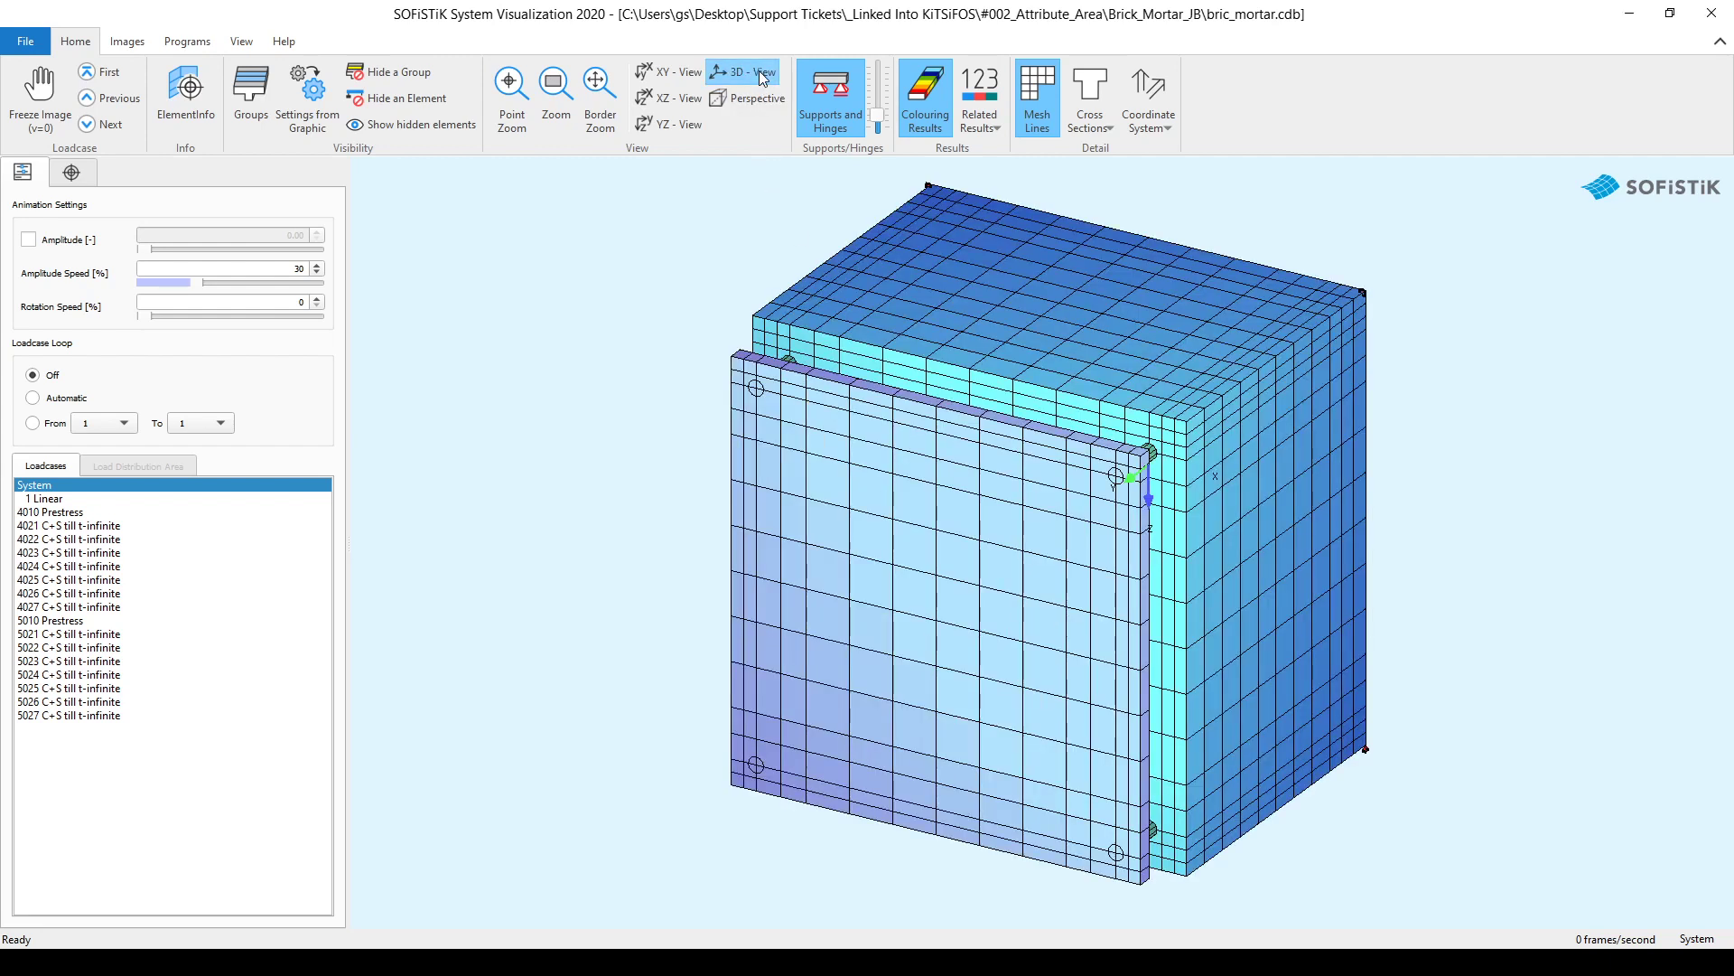
left_click_drag(1017, 839, 1098, 406)
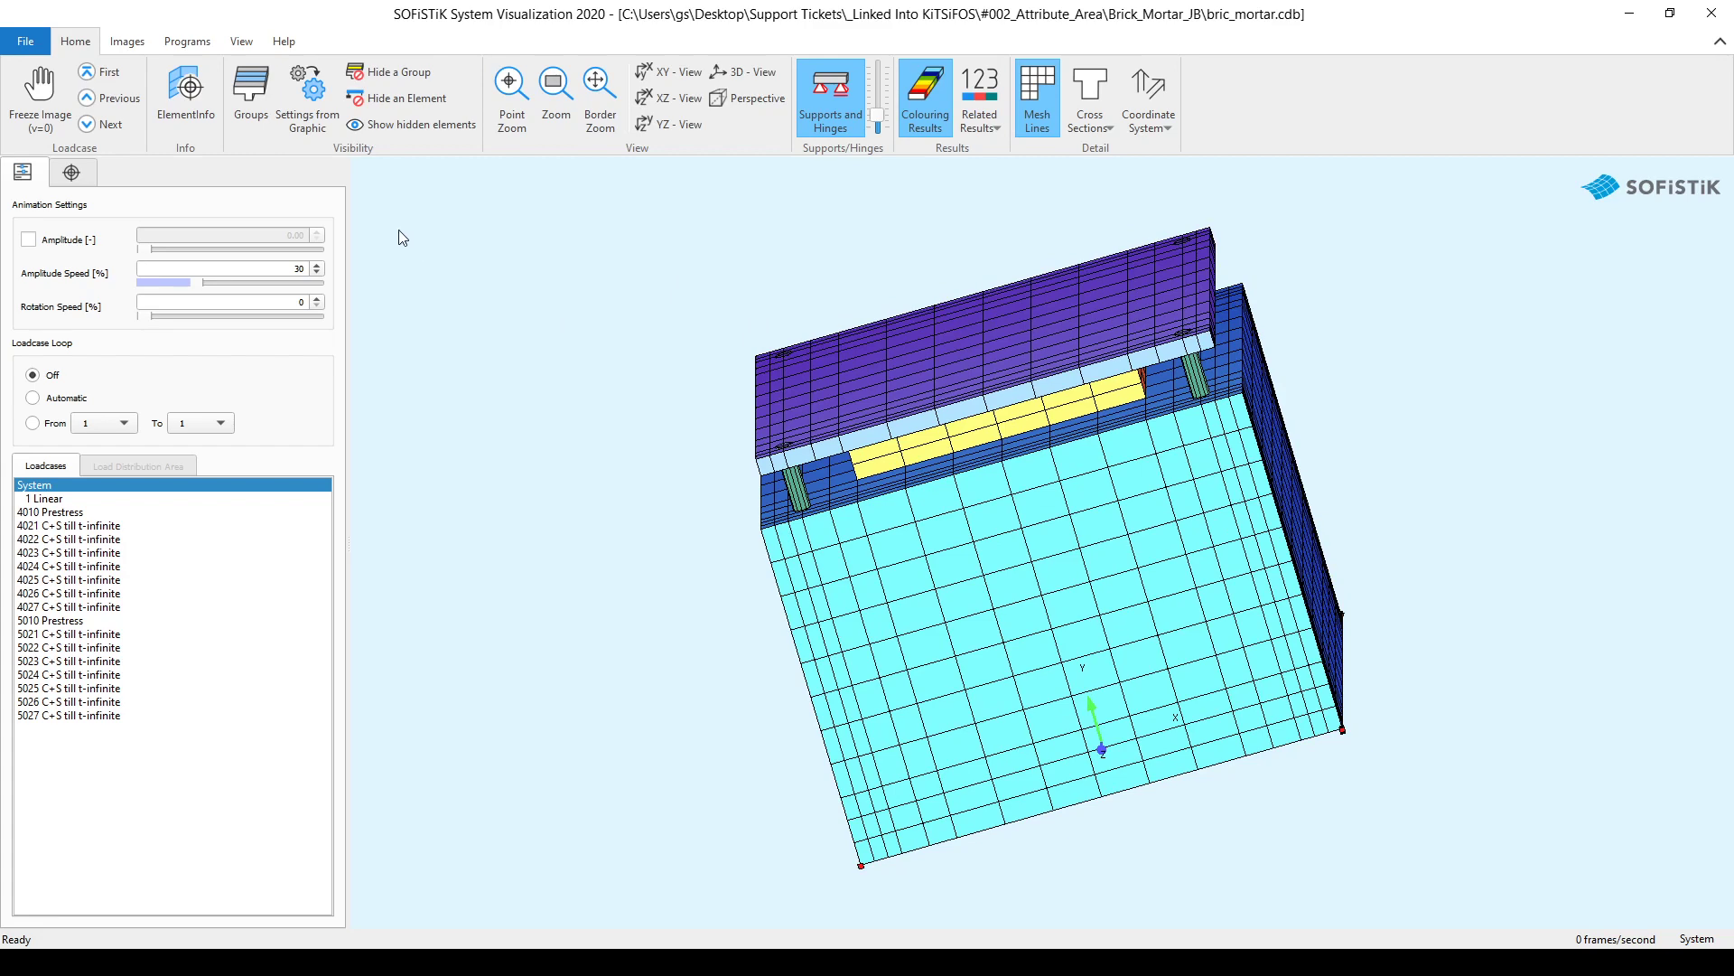
left_click(241, 40)
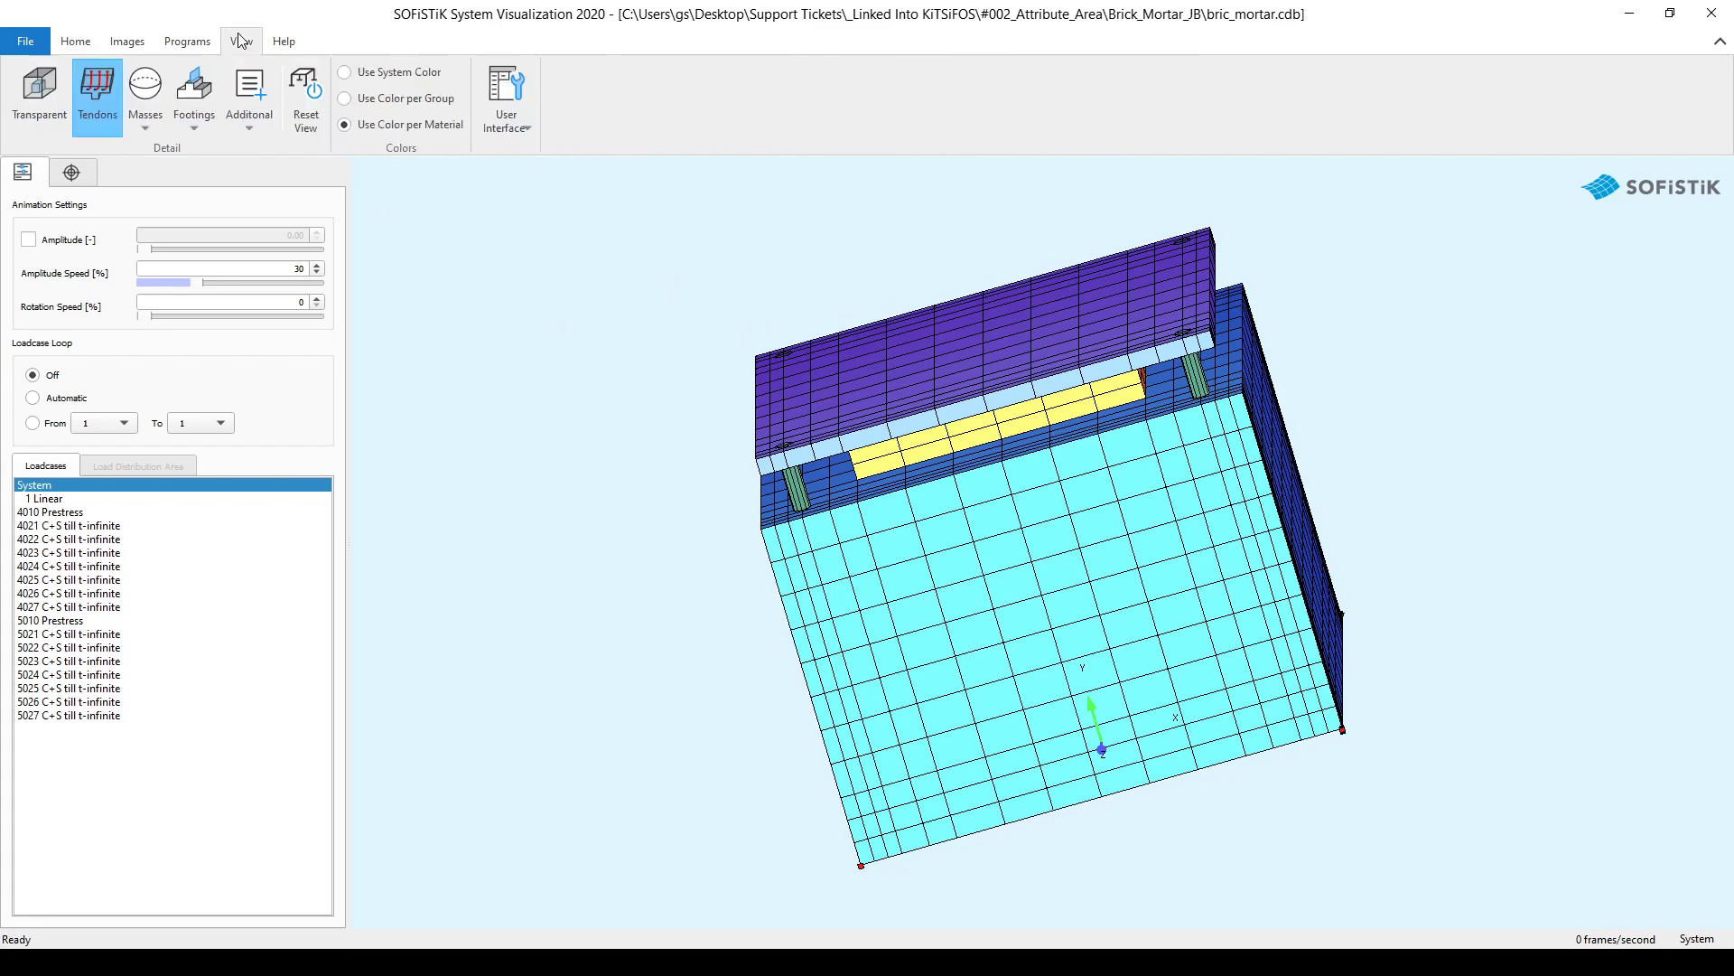
Make the model transparent, view it from a new angle, then bring up bric_mortar.dat
left_click(40, 95)
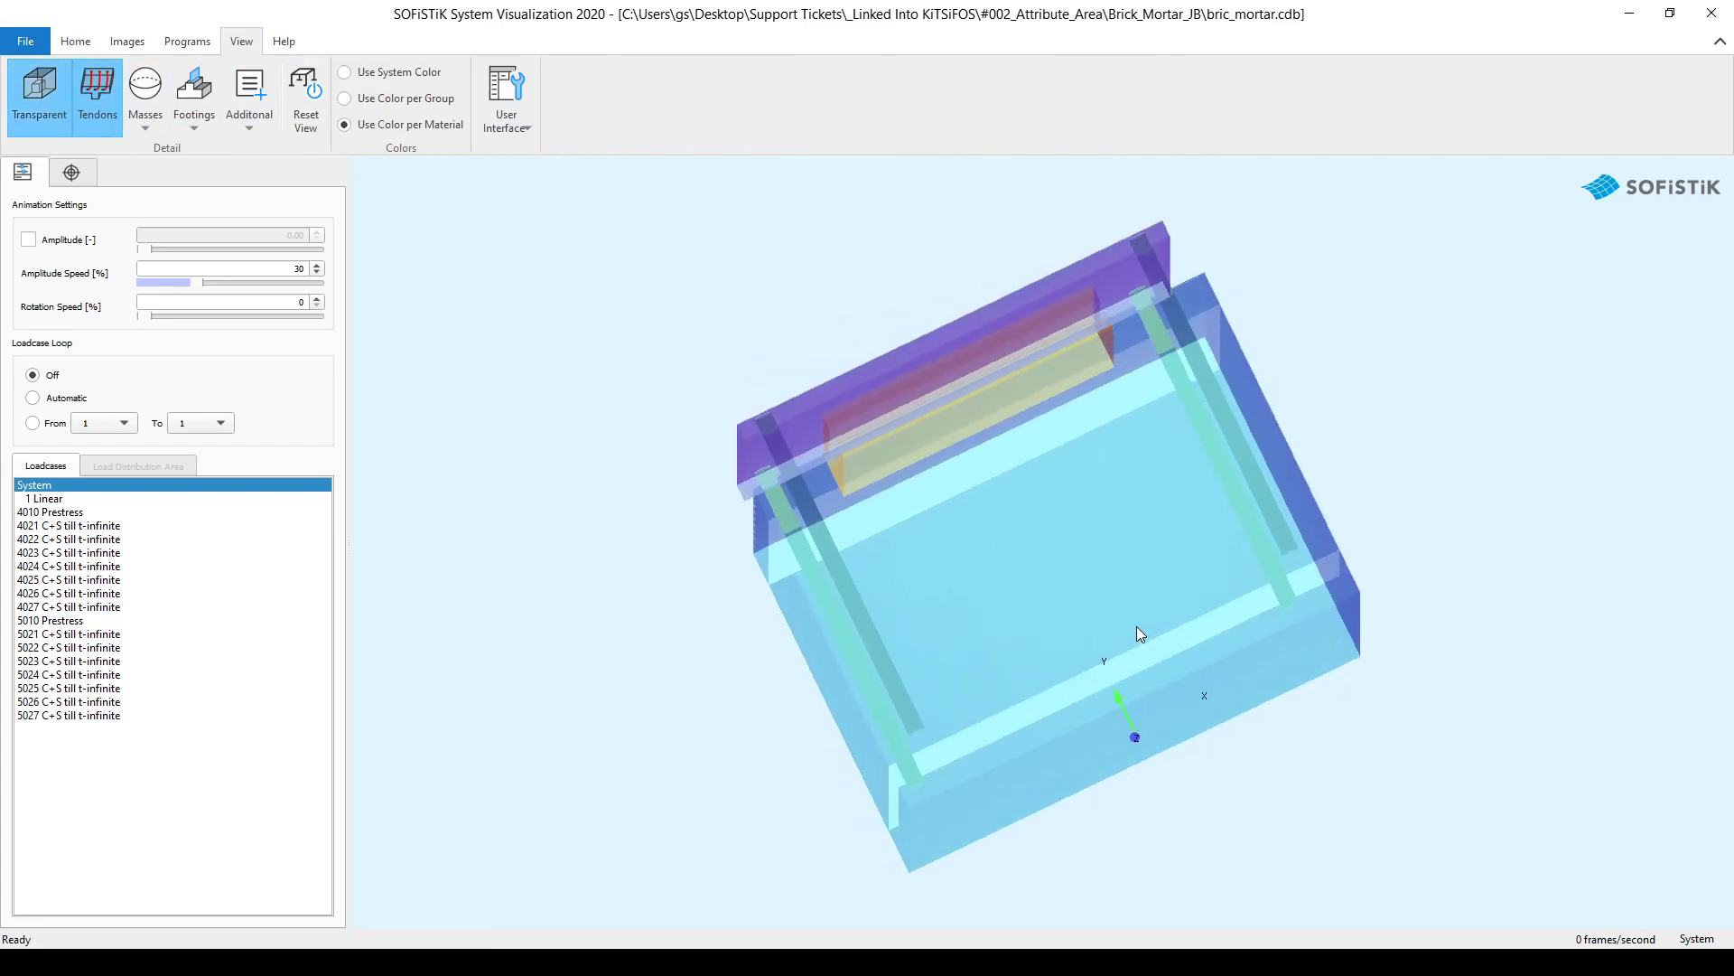
mouse_move(1228, 593)
left_mouse_down()
mouse_move(1222, 636)
mouse_move(1180, 648)
mouse_move(1307, 720)
mouse_move(1340, 680)
mouse_move(1292, 708)
left_mouse_up()
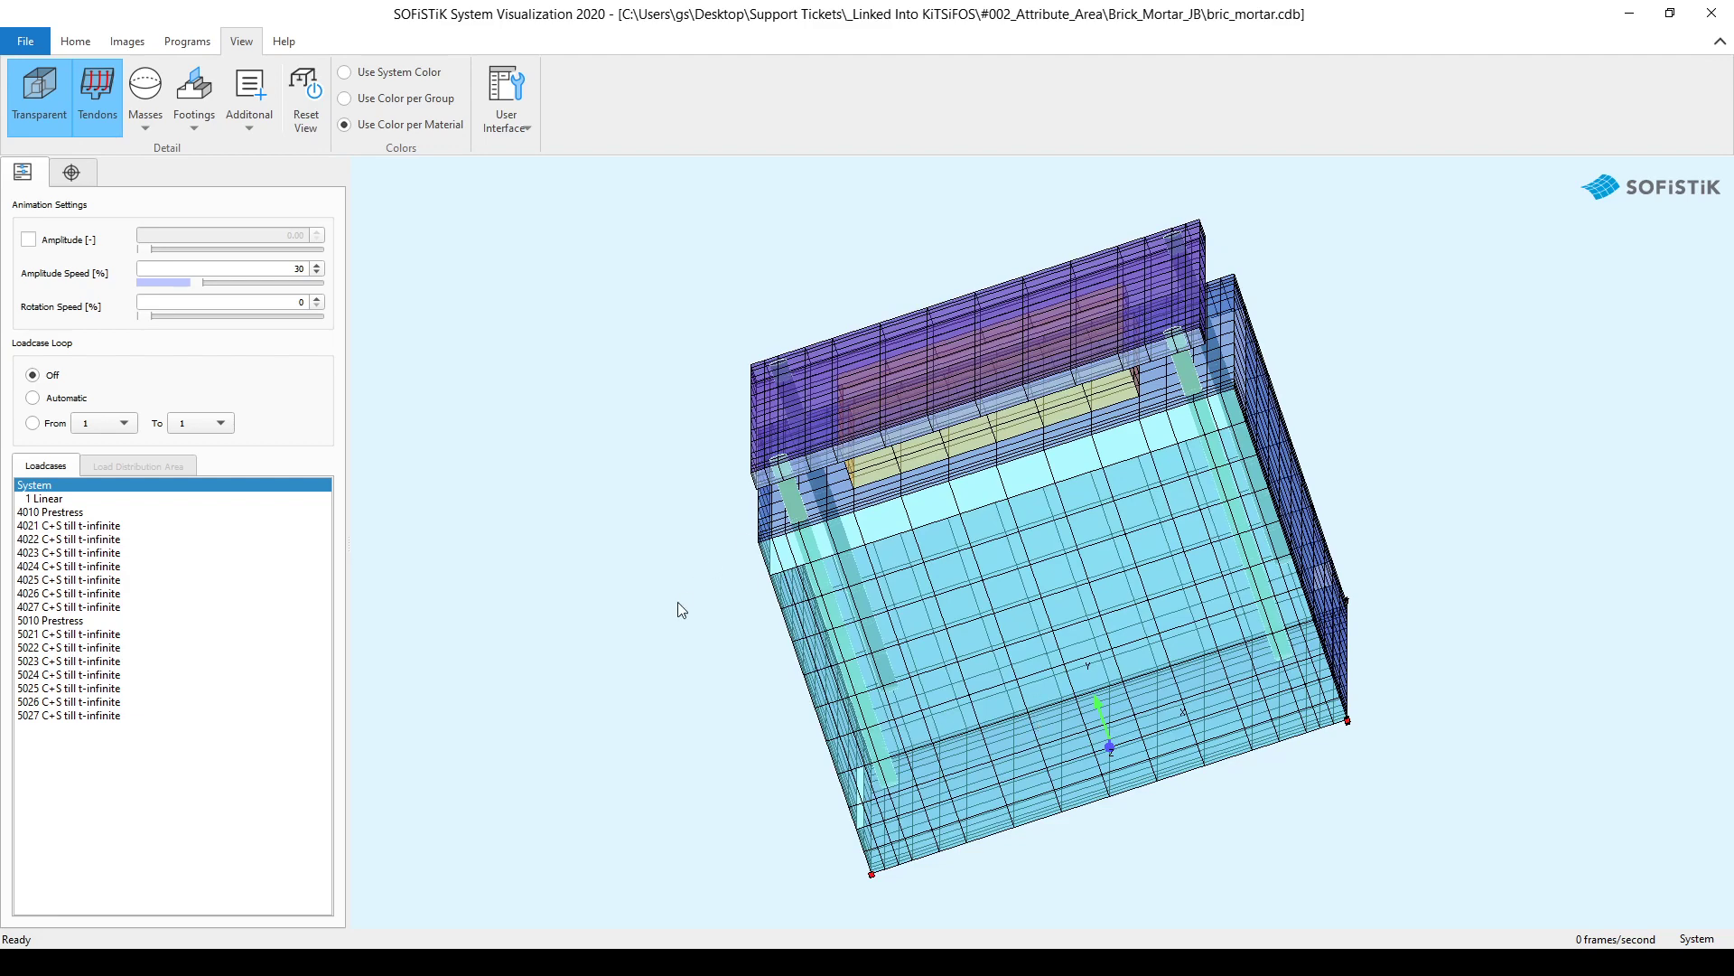
left_click(462, 962)
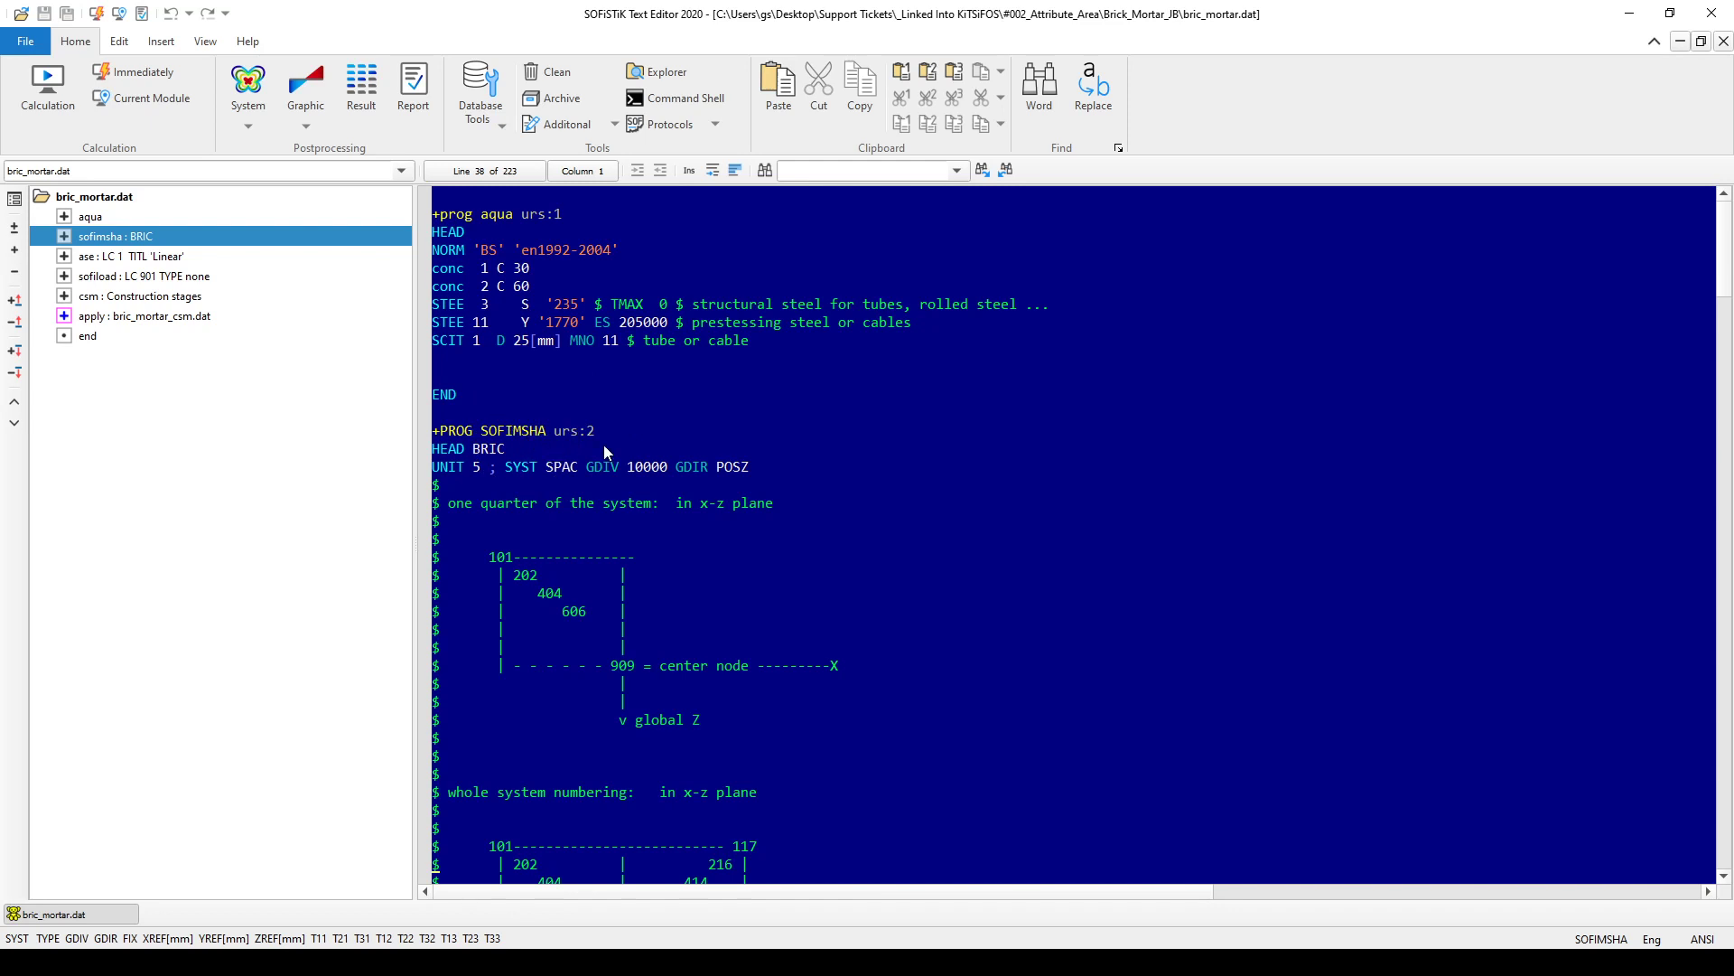
Review bric_mortar.dat's SOFIMSHA node and brick-loop definitions, then switch to the Attribute_Area_To_Brick project
scroll(604, 447, "down", 8)
scroll(604, 445, "down", 10)
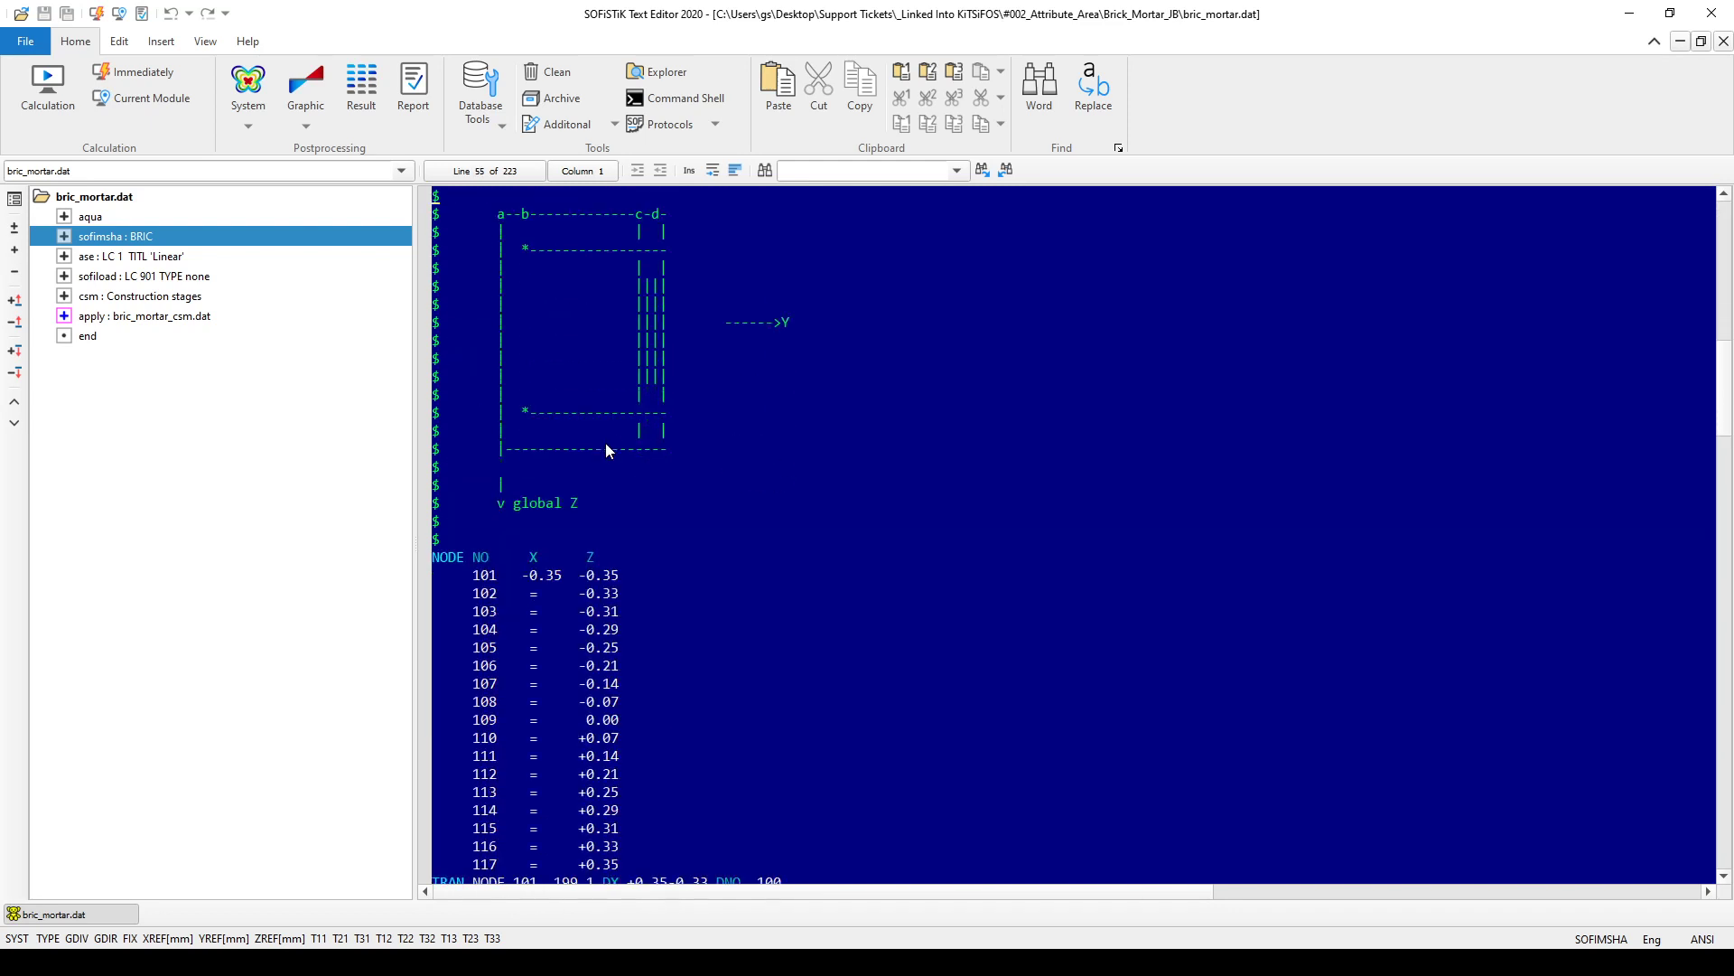
scroll(608, 448, "down", 5)
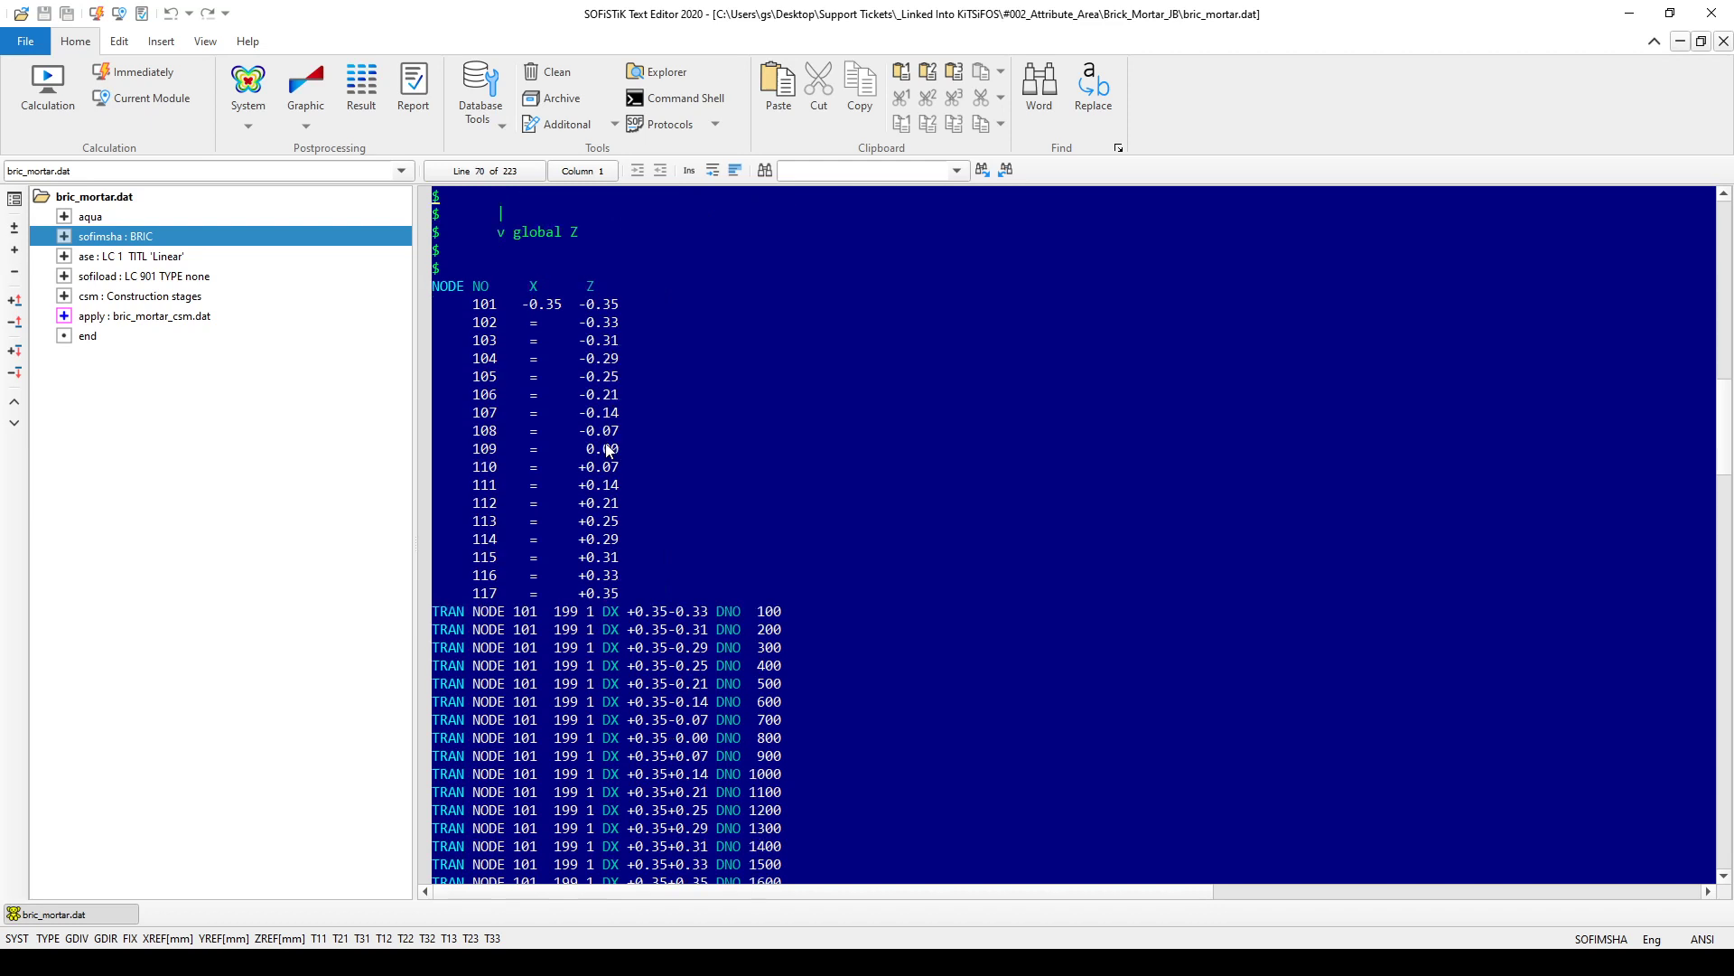
scroll(607, 449, "down", 4)
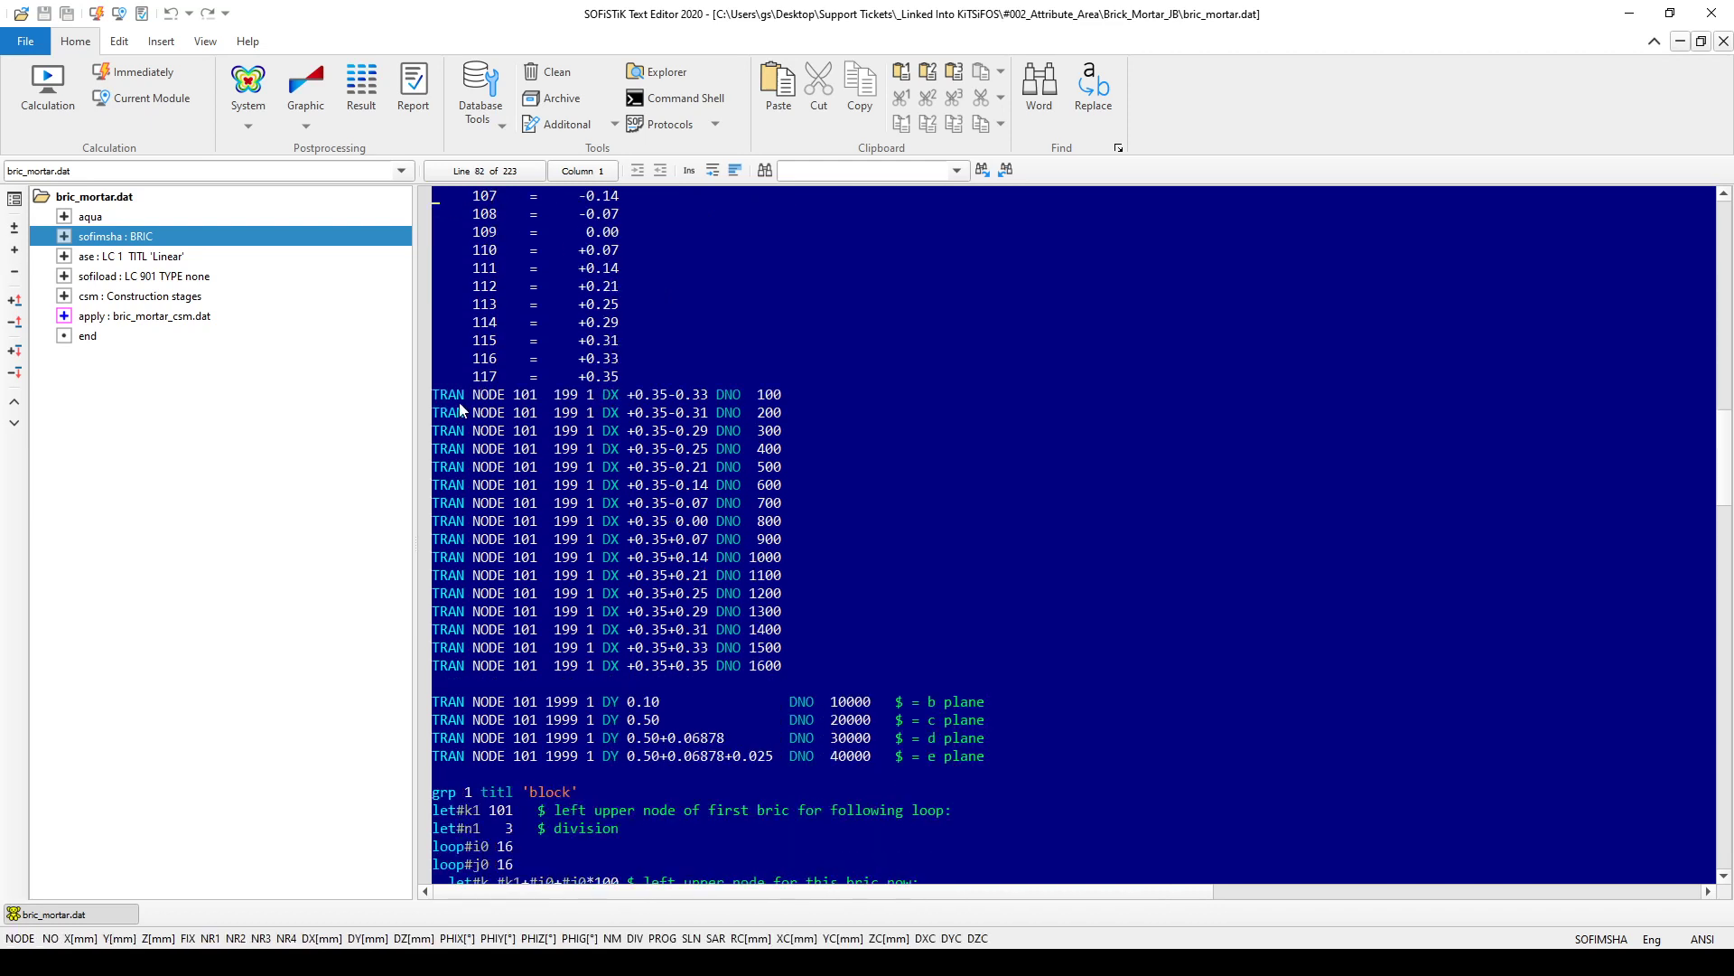
scroll(461, 407, "down", 5)
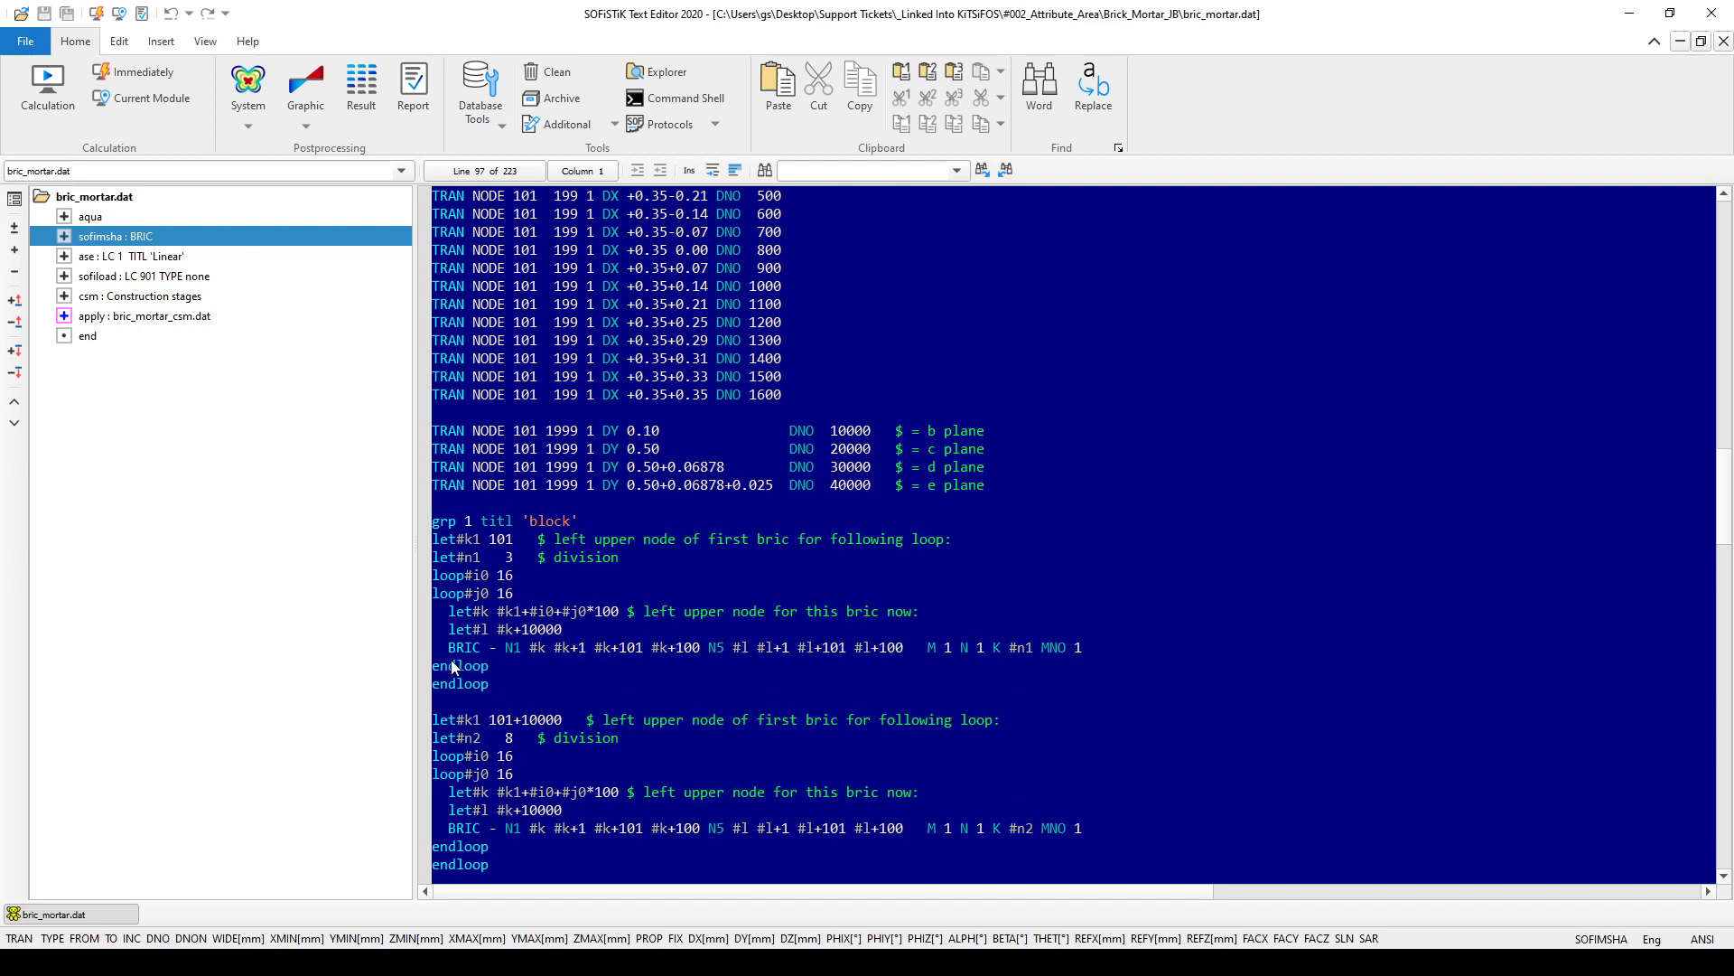
scroll(498, 664, "down", 8)
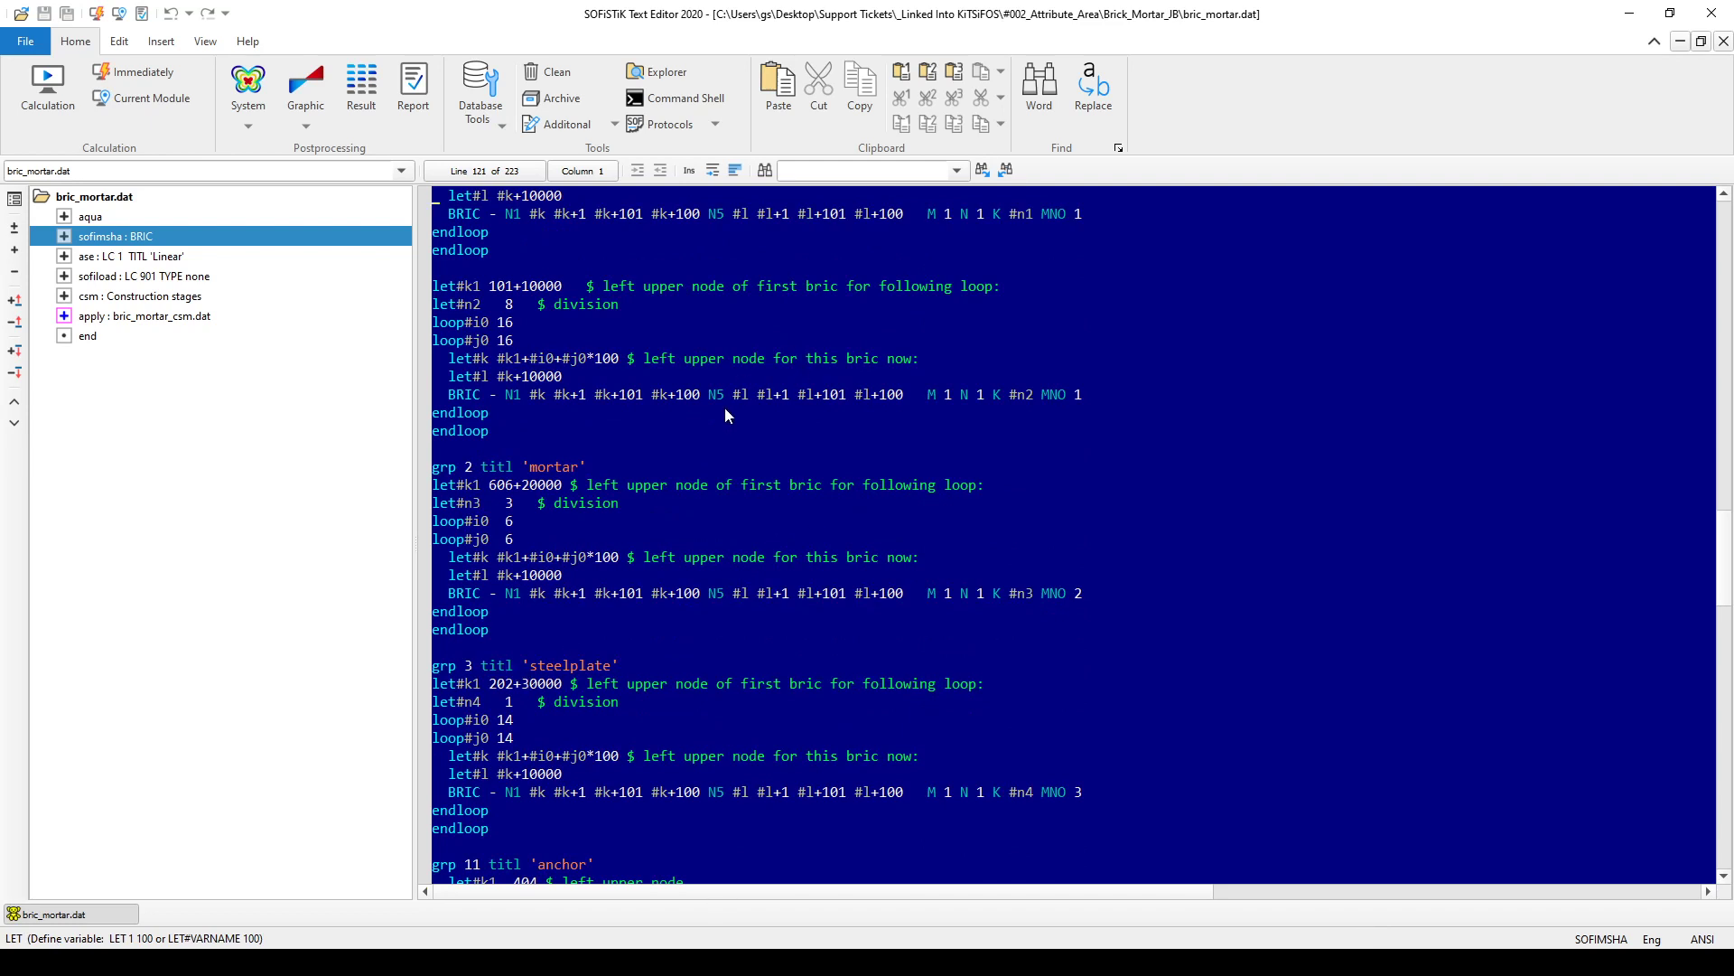
scroll(724, 411, "down", 2)
scroll(725, 411, "up", 3)
scroll(724, 408, "up", 10)
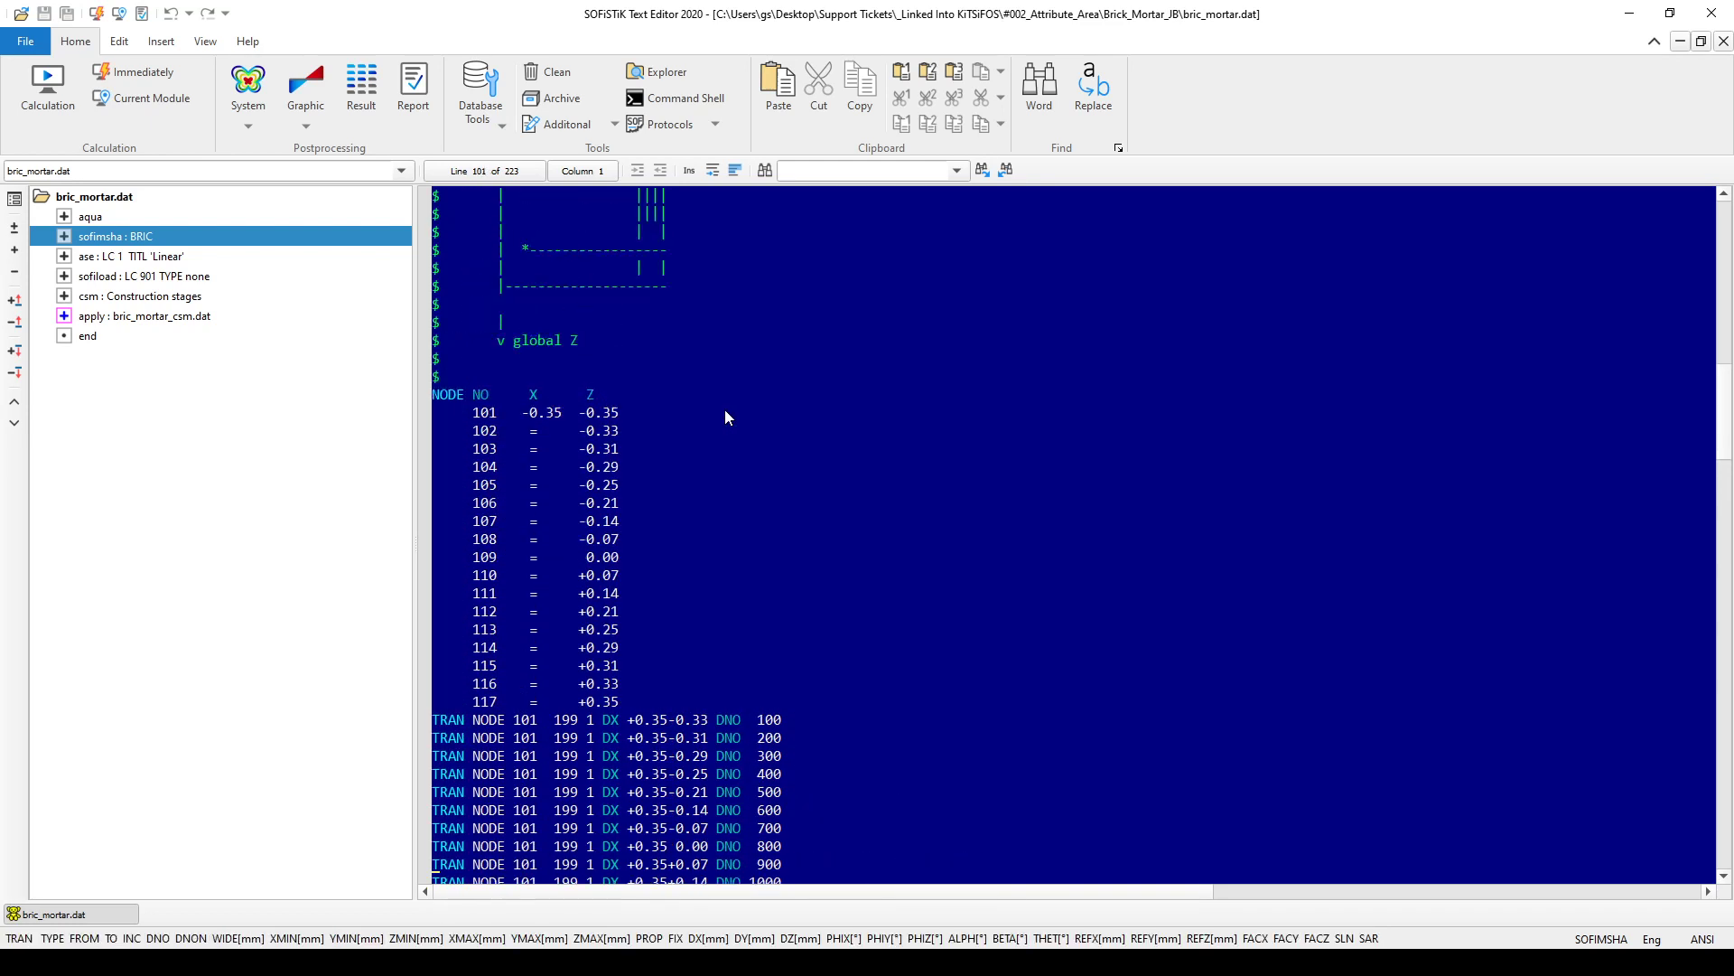
scroll(725, 409, "up", 15)
scroll(724, 409, "up", 6)
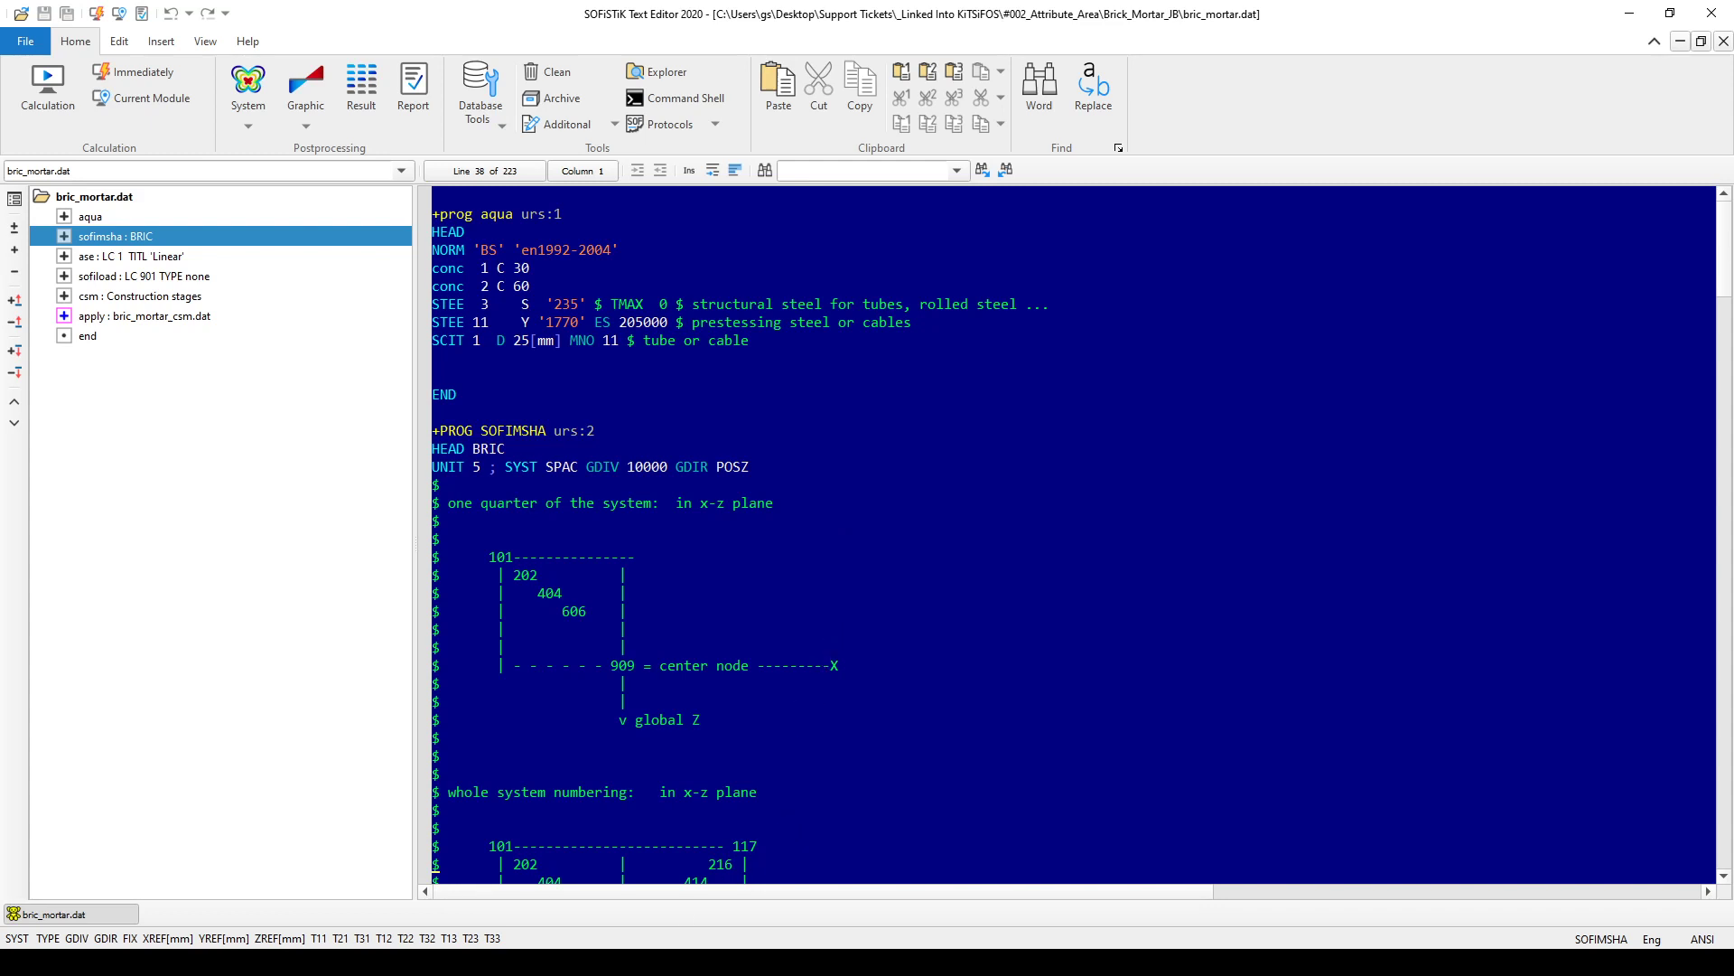
left_click(519, 885)
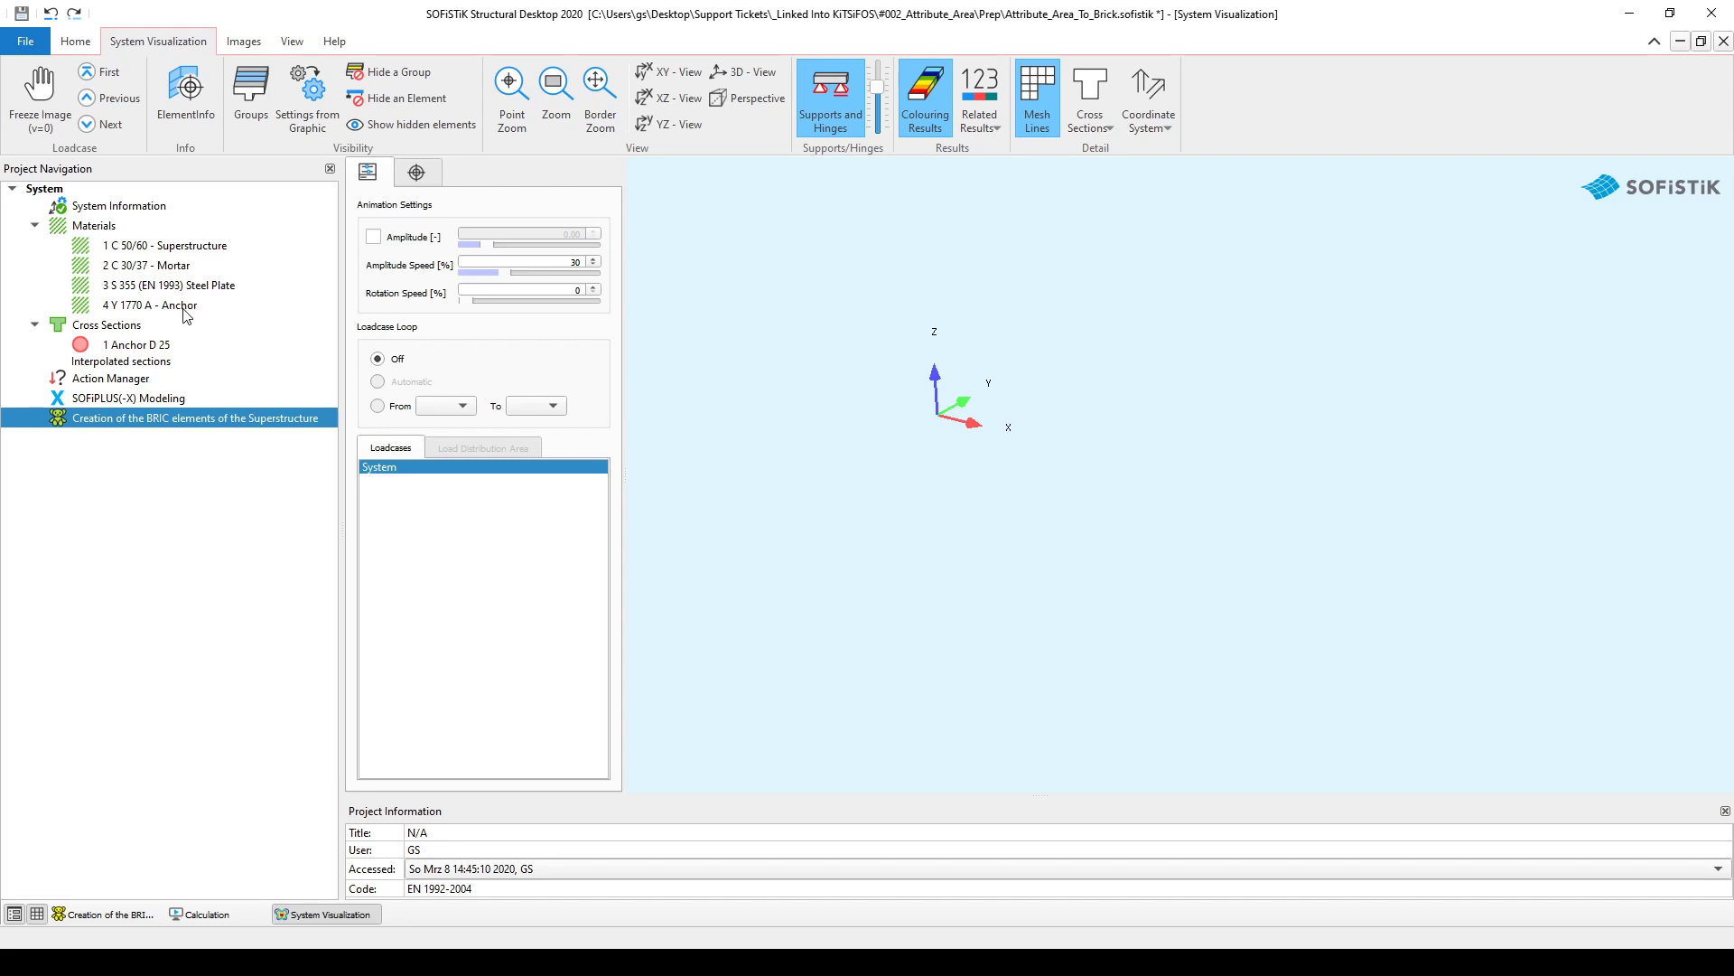
Confirm Anchor D 25 has a 25 mm diameter, then open attribute_area_to_brick.dwg in SOFiPLUS-X
double_click(152, 349)
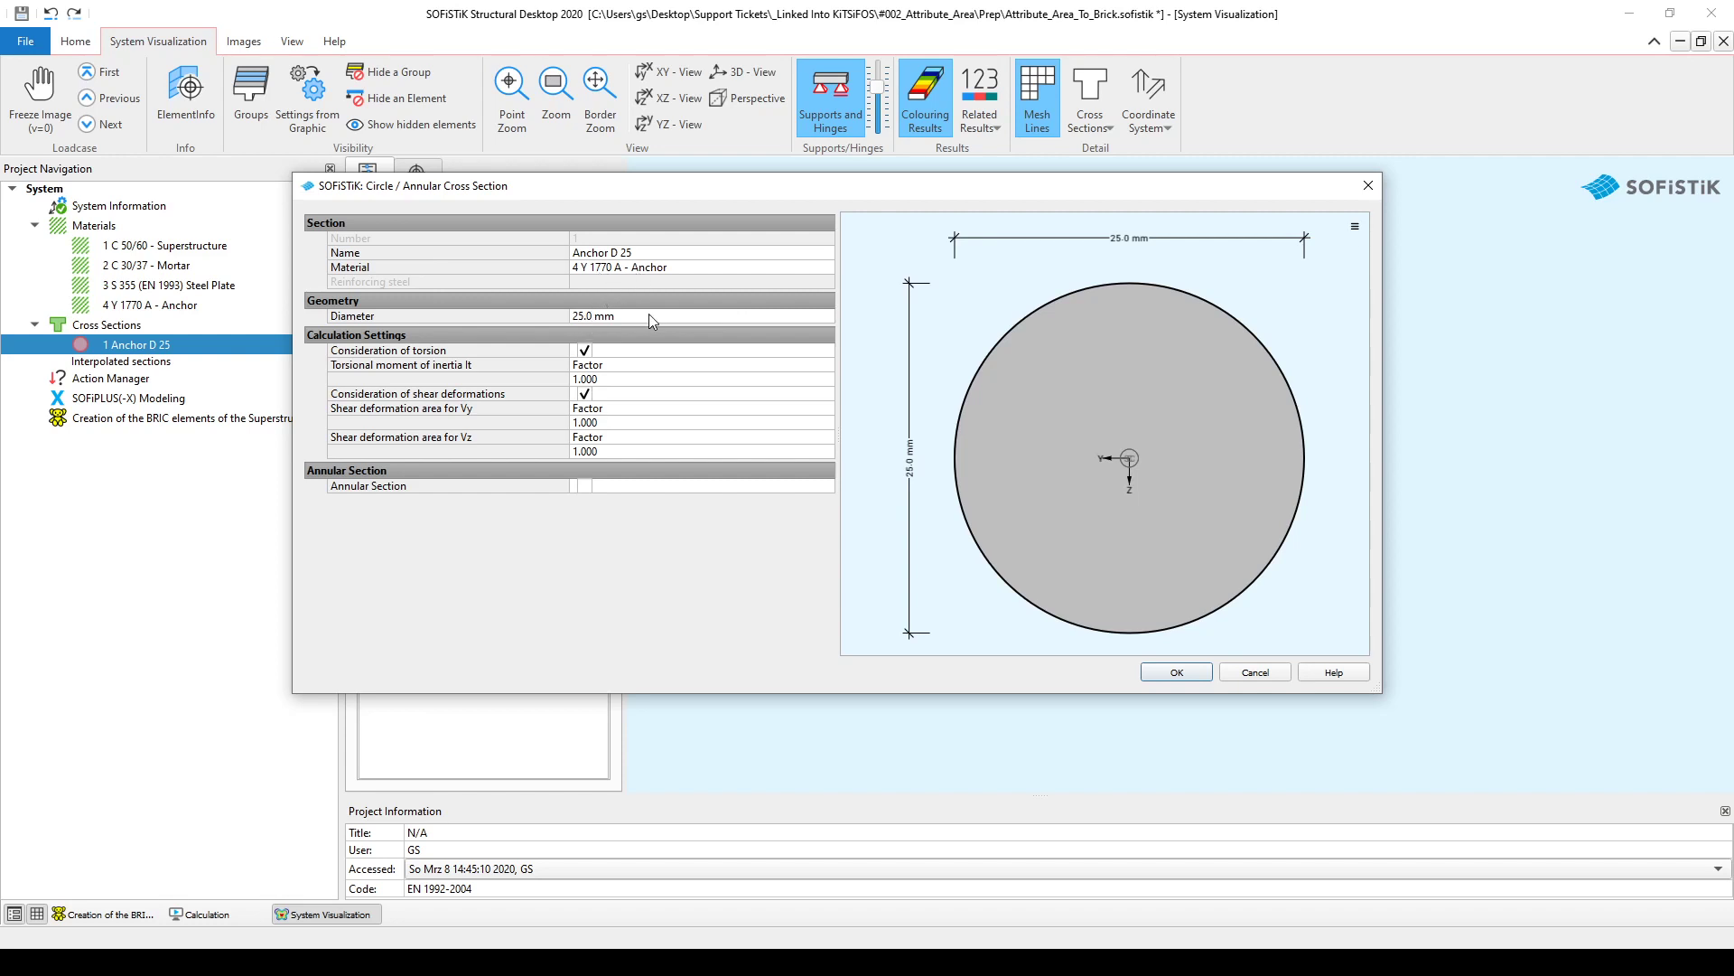
left_click(1173, 672)
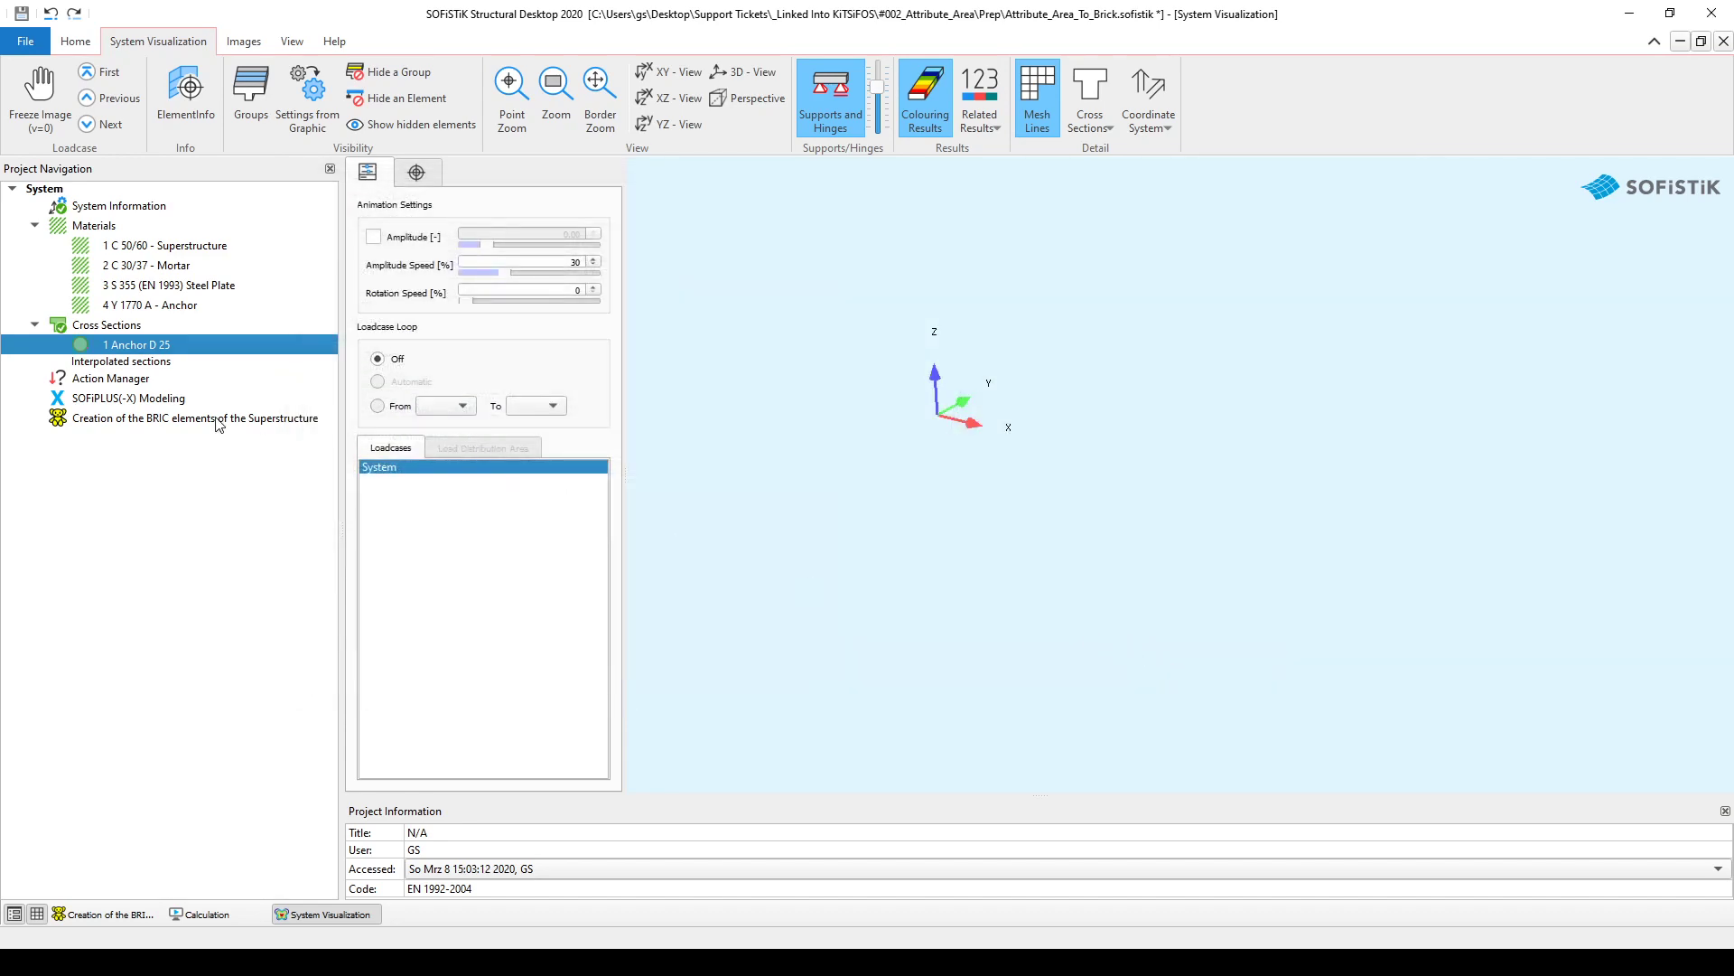
double_click(164, 397)
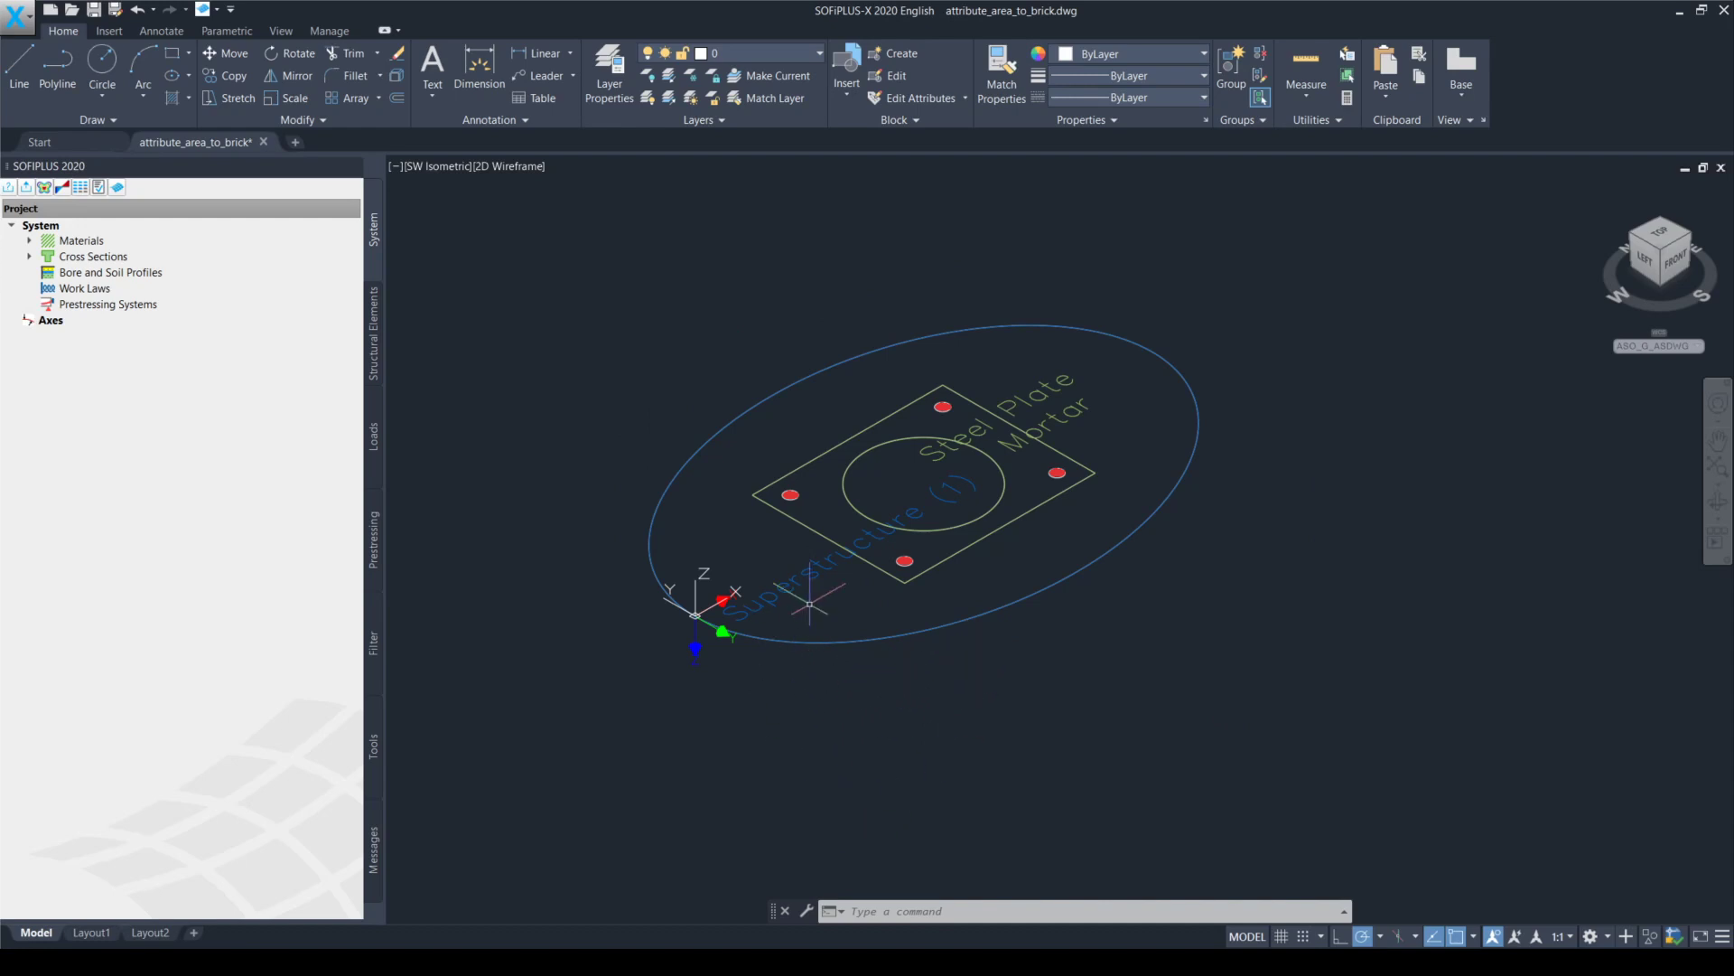
Inspect the Superstructure area's C 50/60 properties without changes, then list the Structural Elements tools
double_click(815, 576)
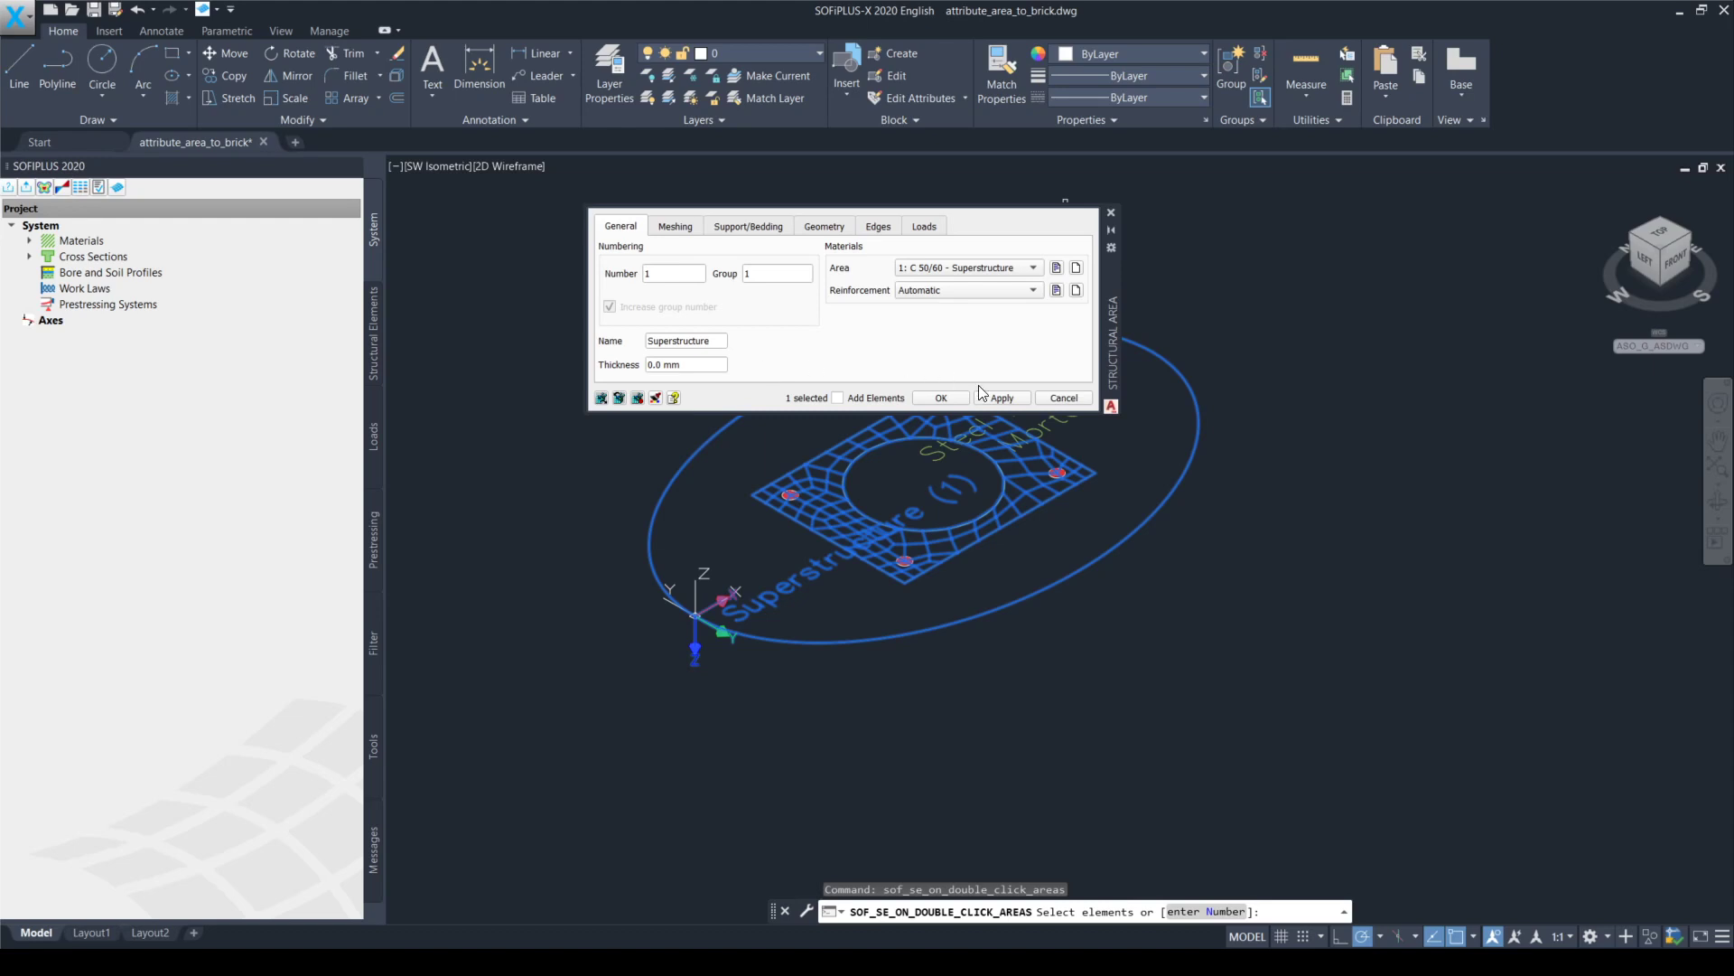
left_click(1080, 398)
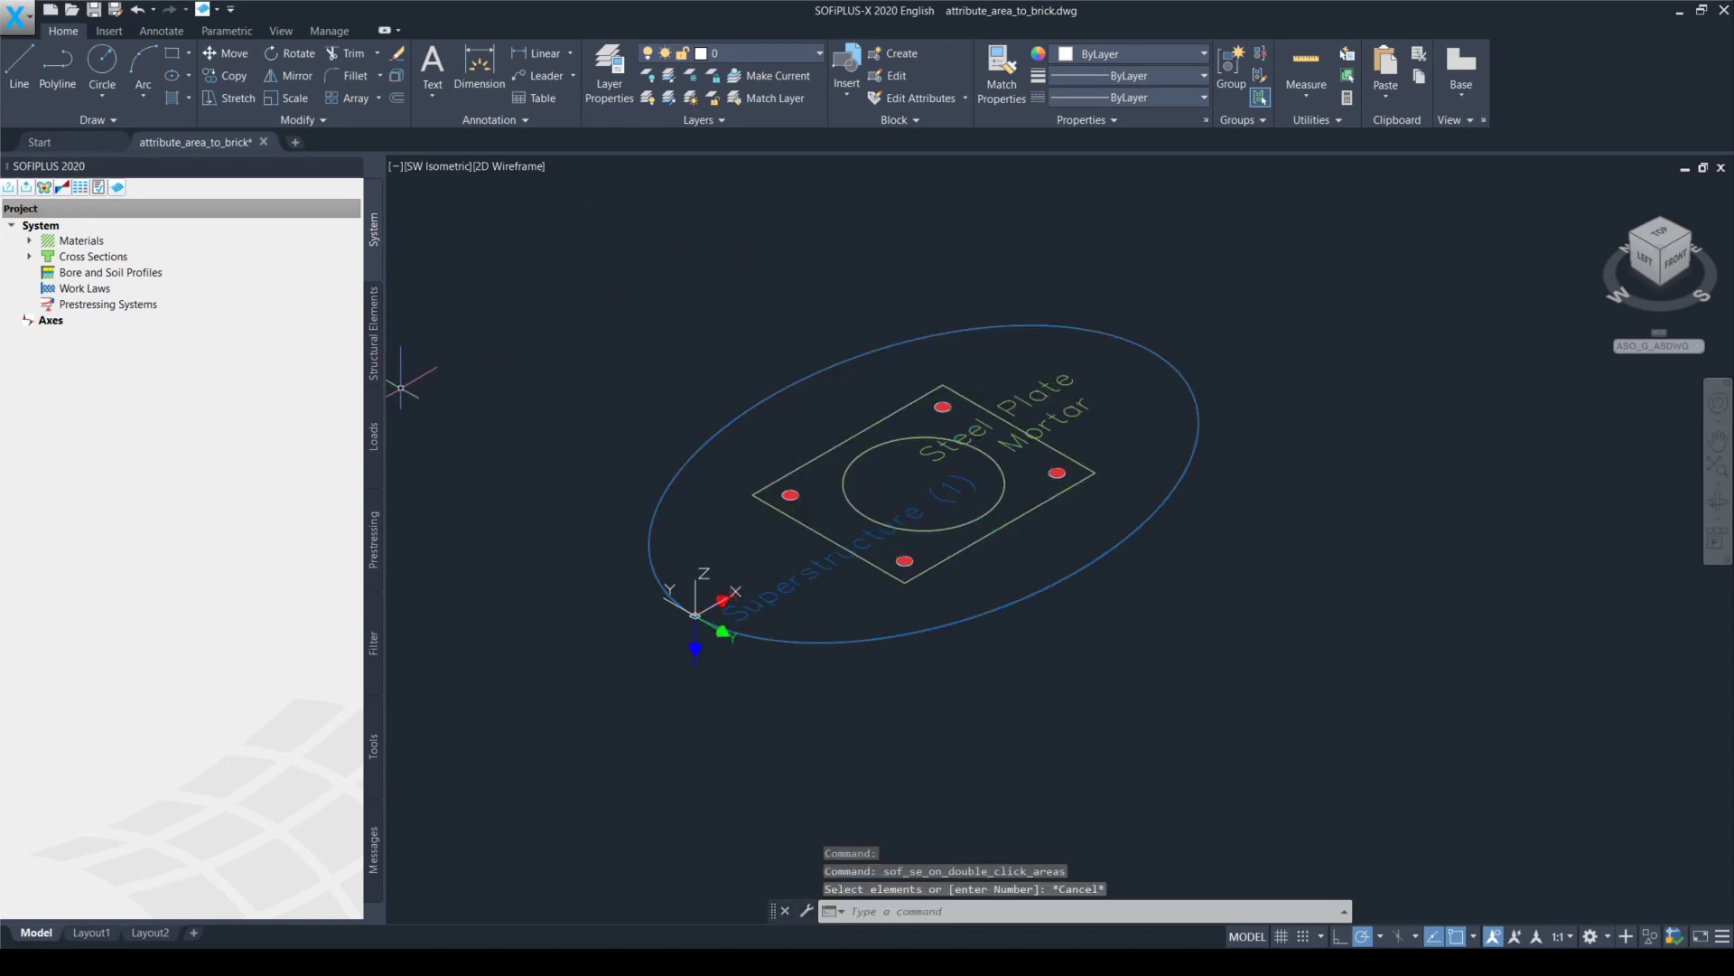
left_click(375, 374)
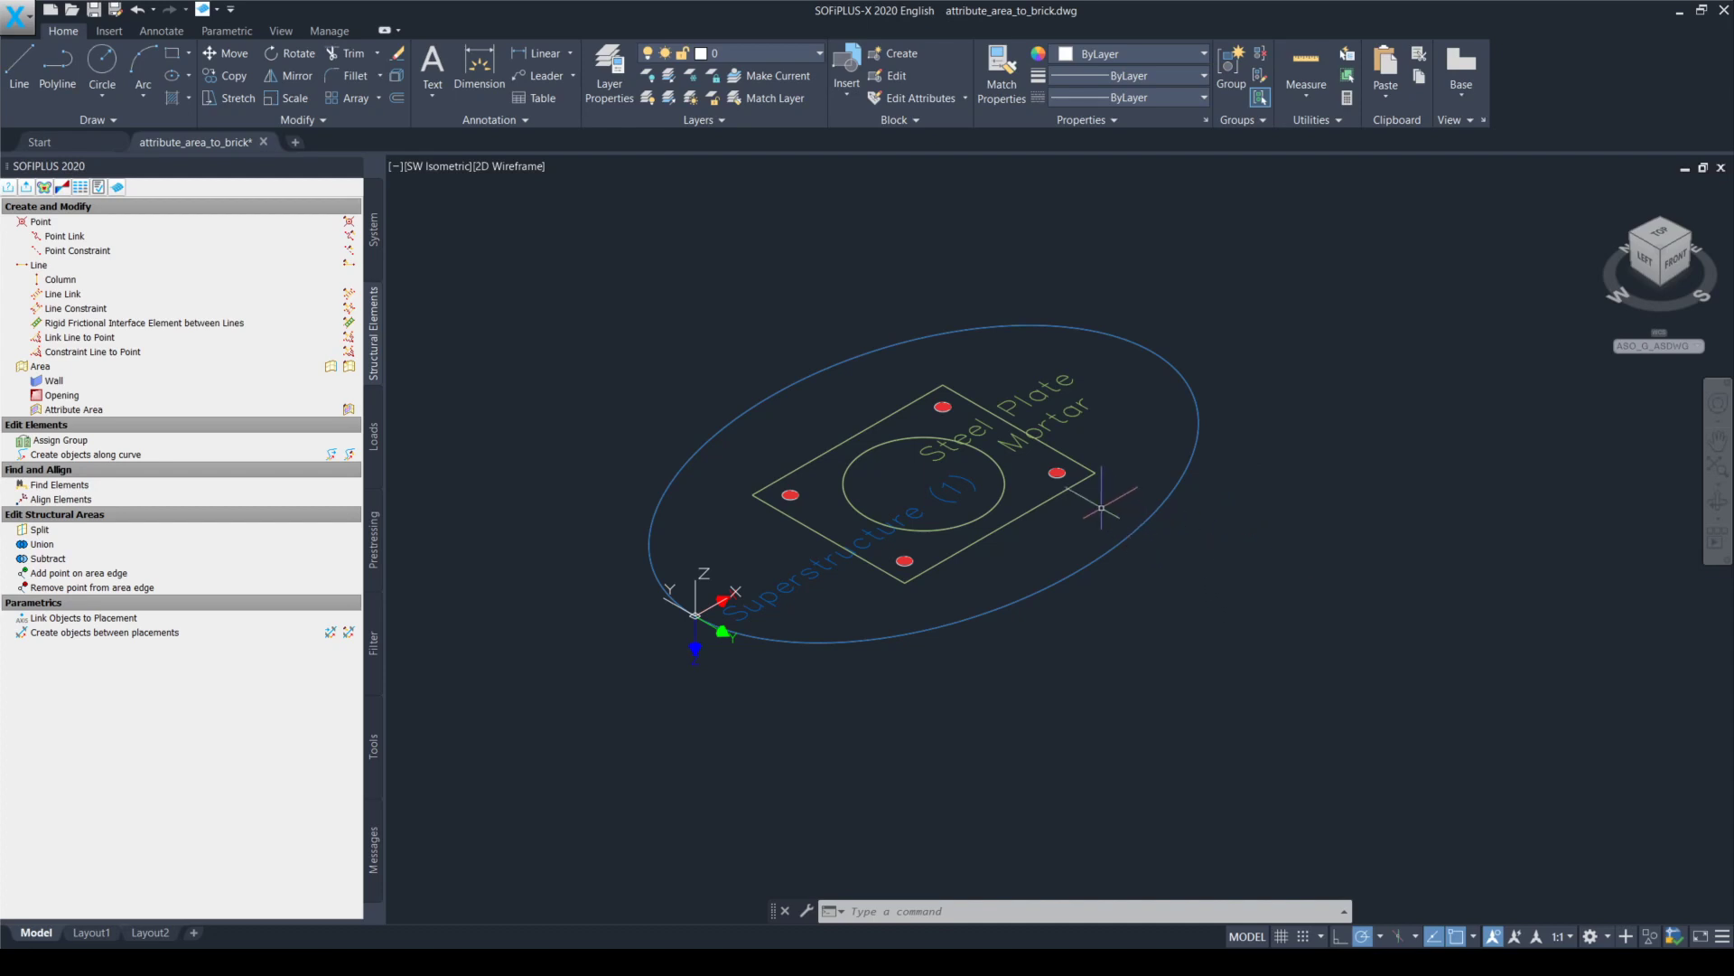
double_click(1049, 389)
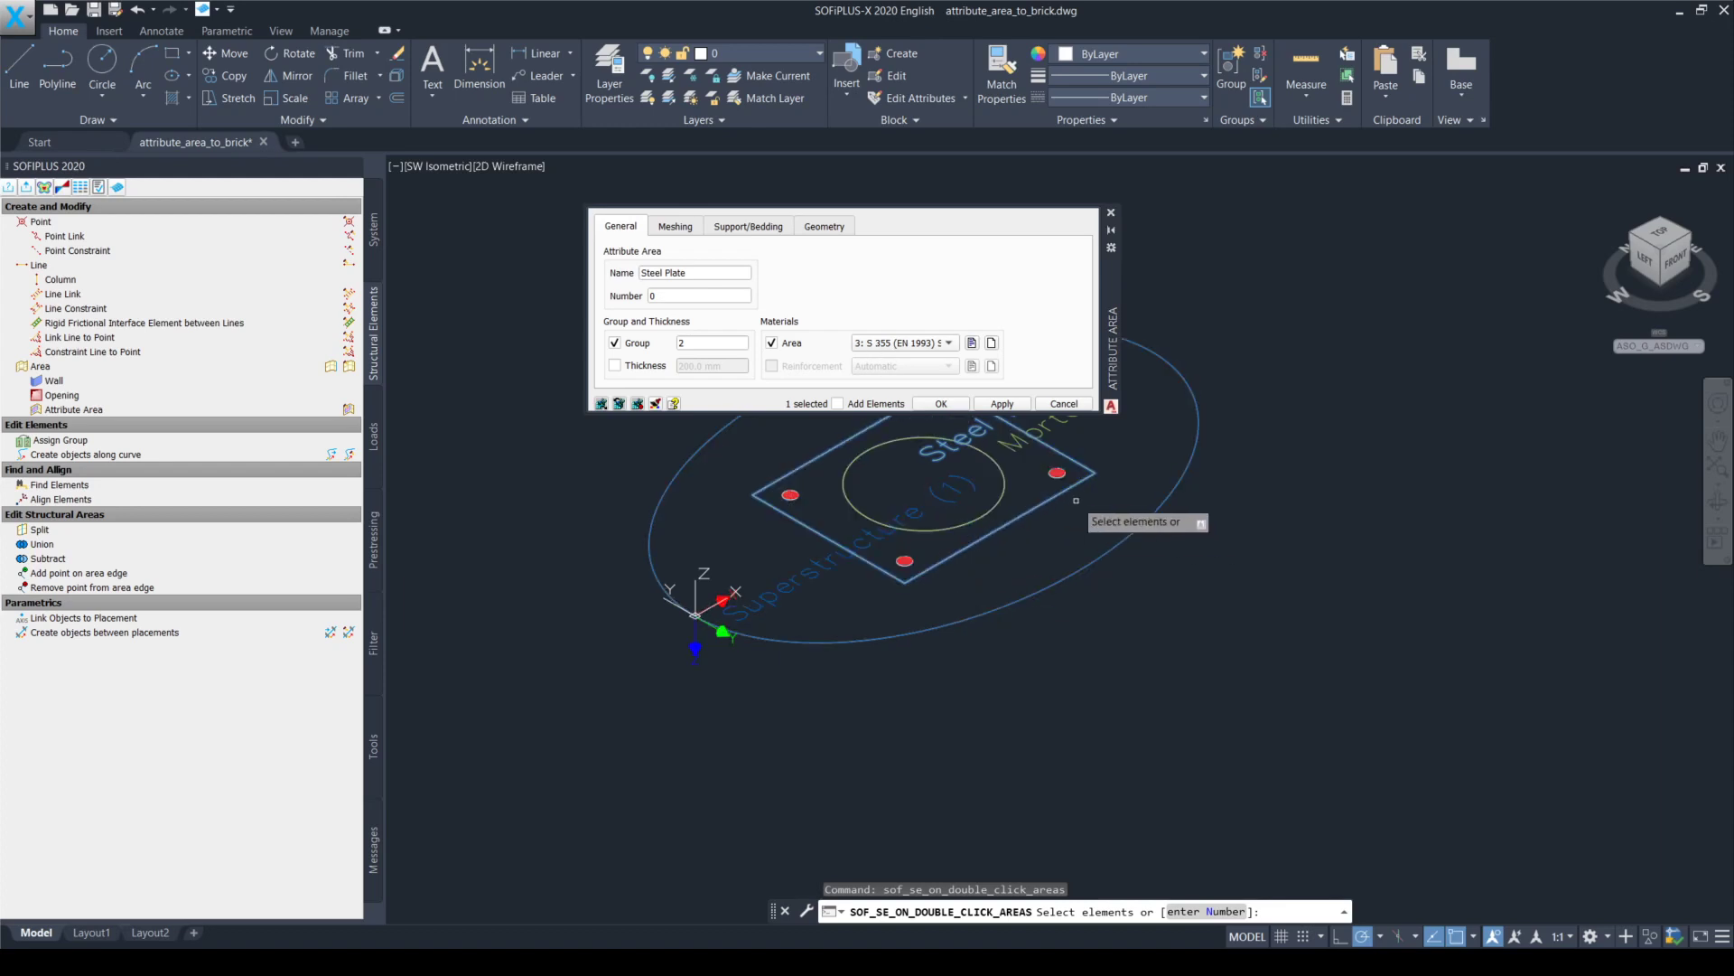
key("Escape")
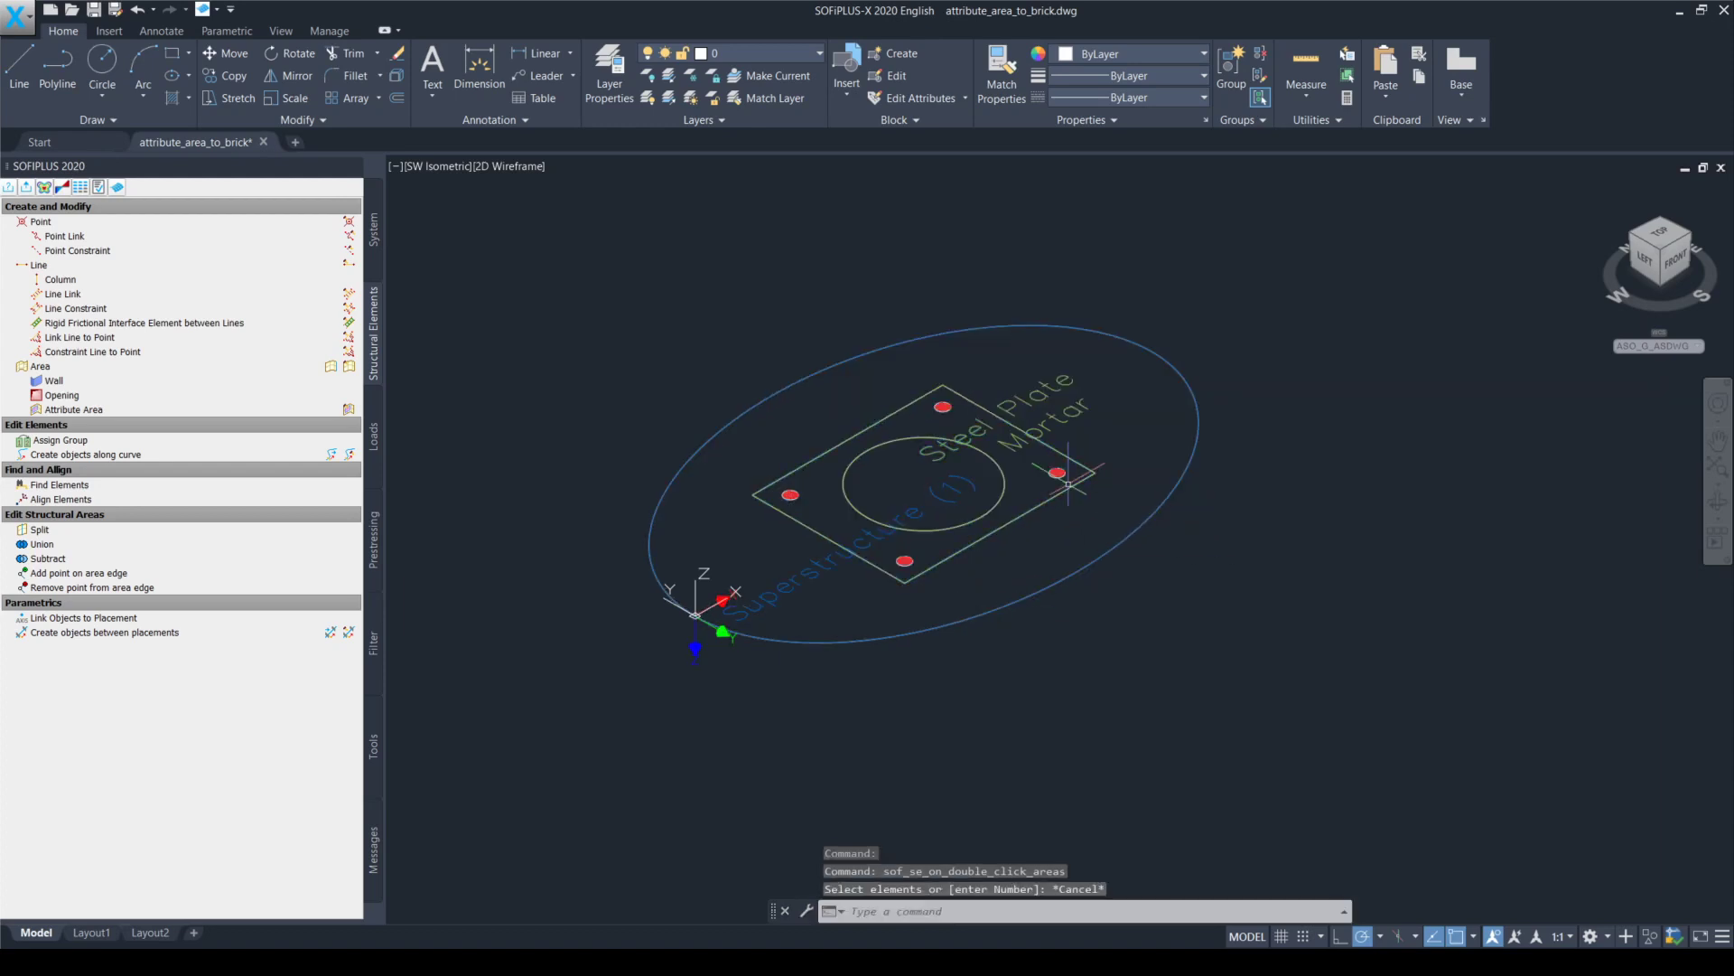
double_click(1085, 409)
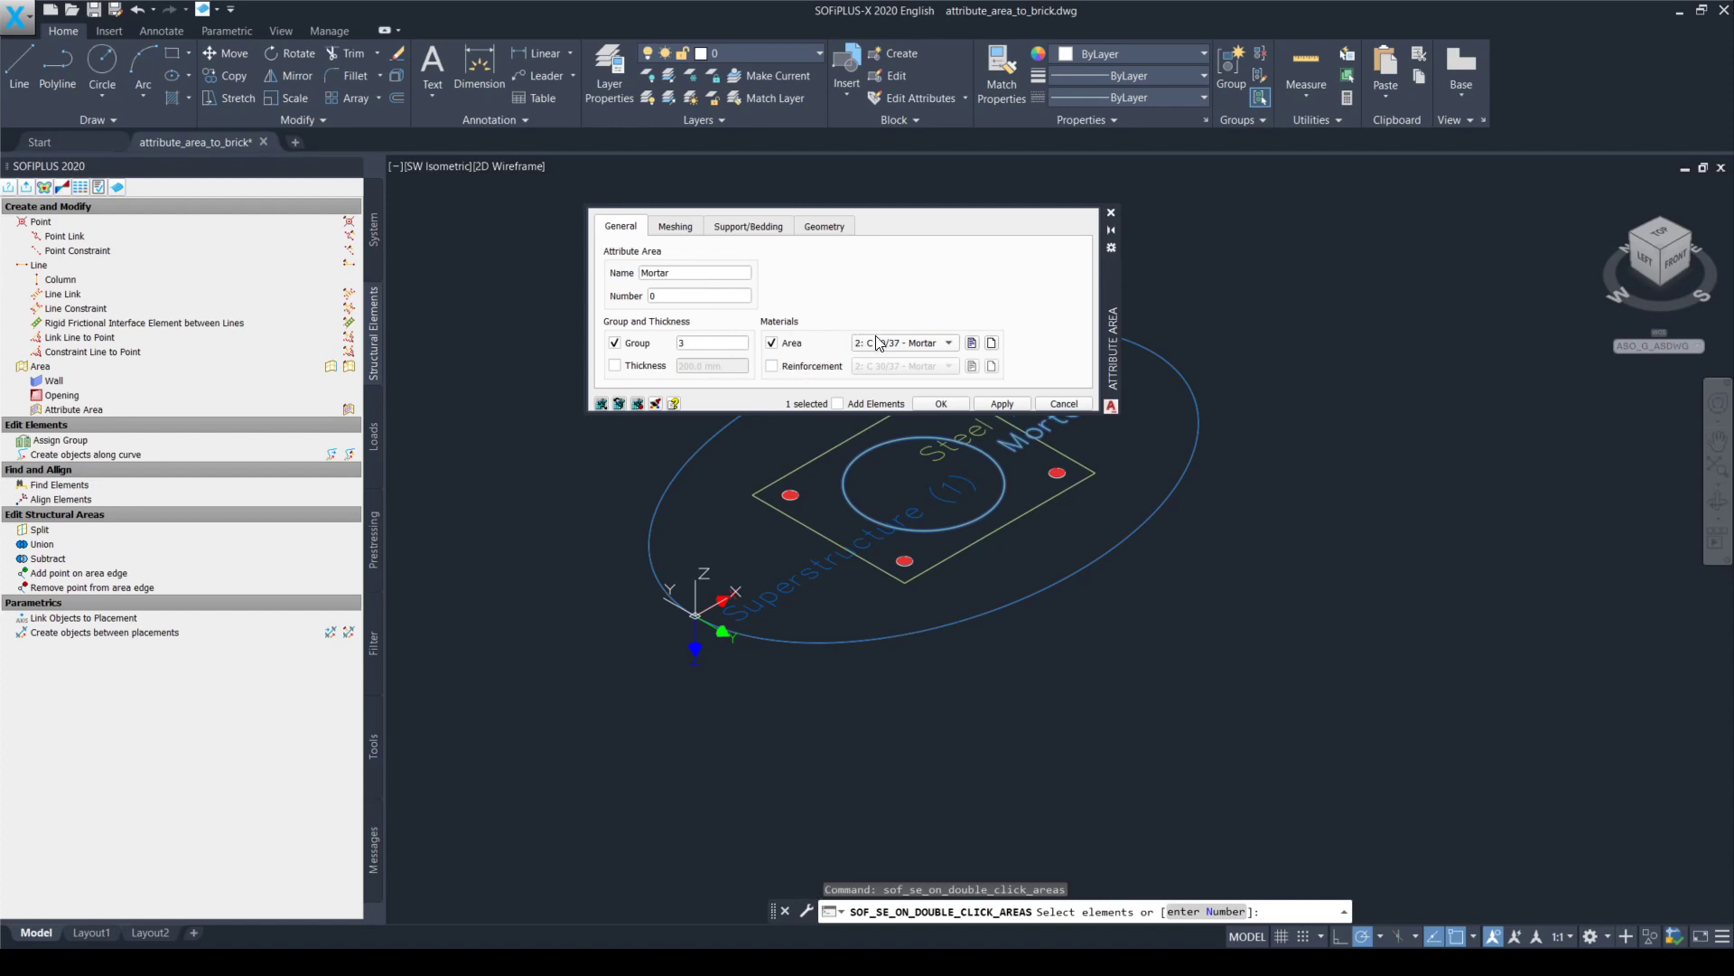
left_click(1064, 404)
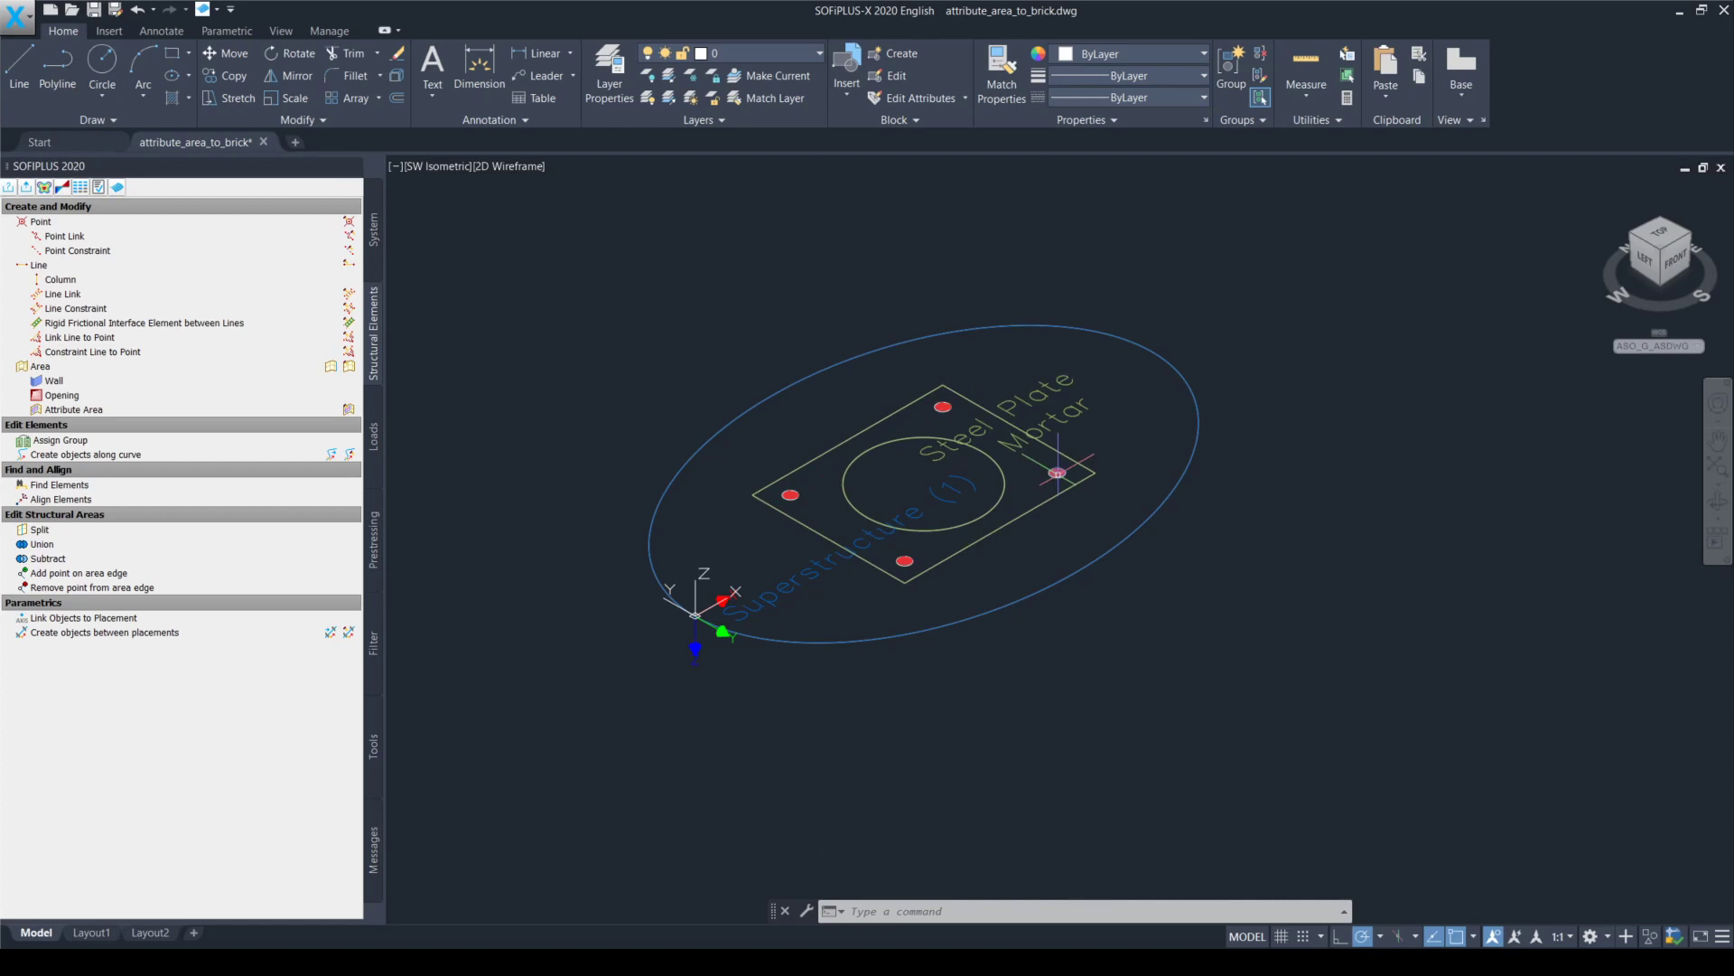
mouse_move(910, 561)
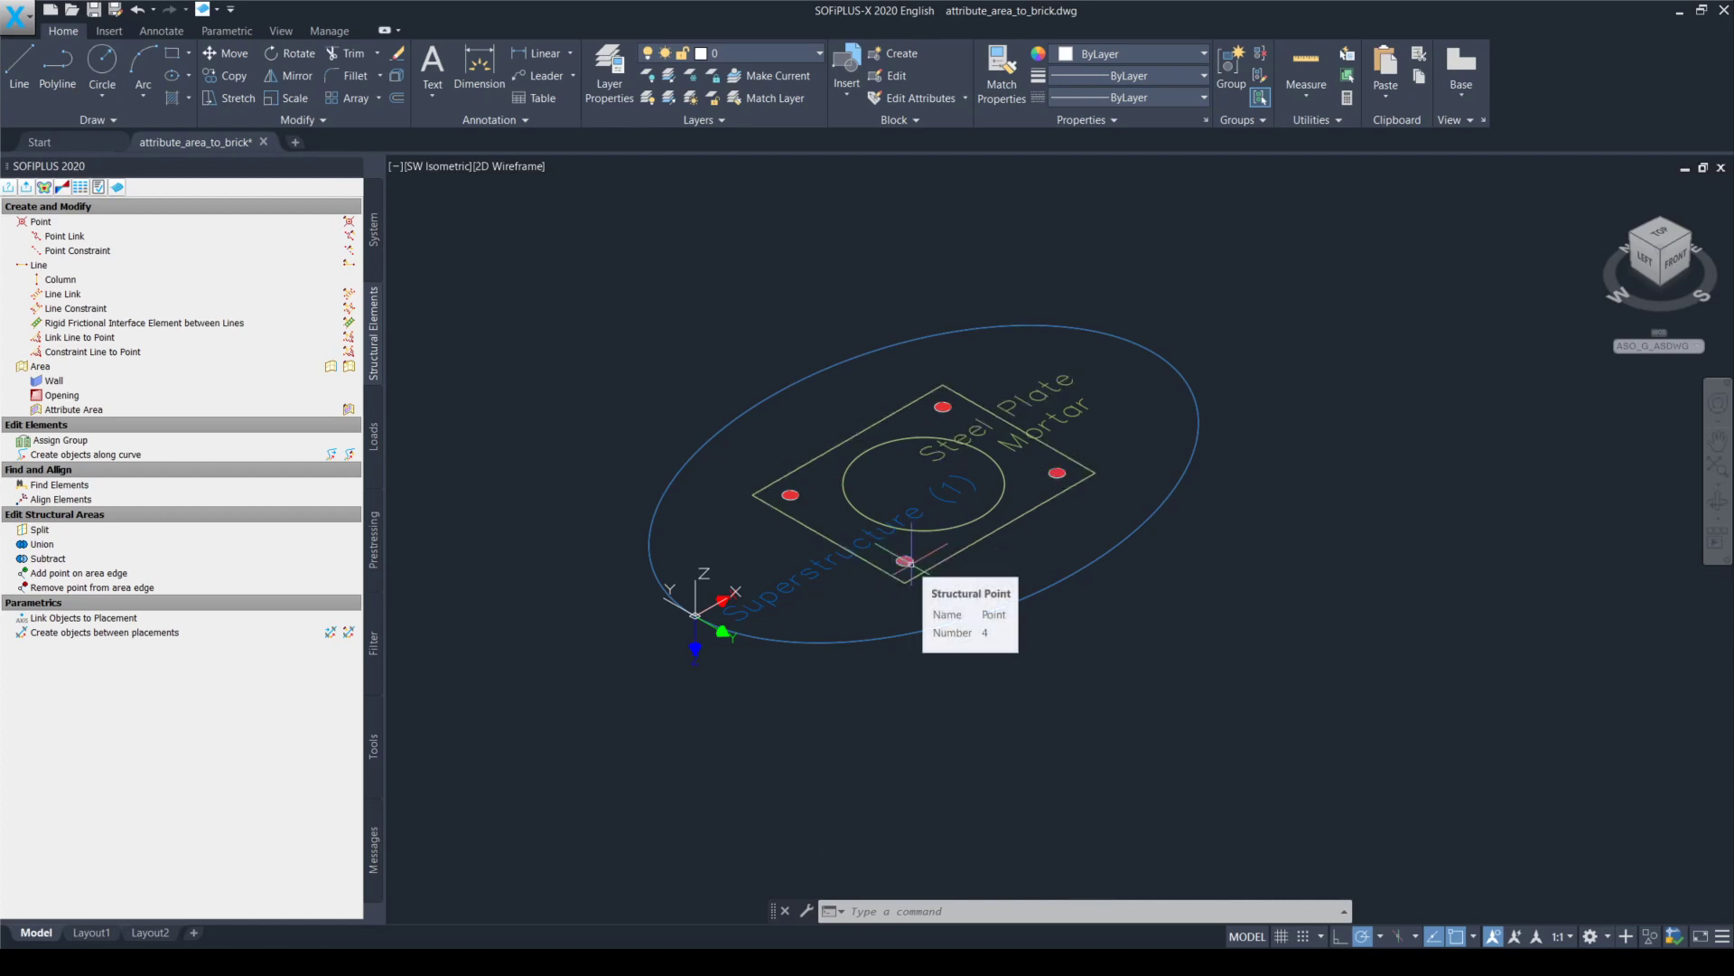
Export the slab from SOFiPLUS to generate the mesh, then view the meshed plate and mortar zones obliquely
left_click(25, 187)
left_click(1046, 755)
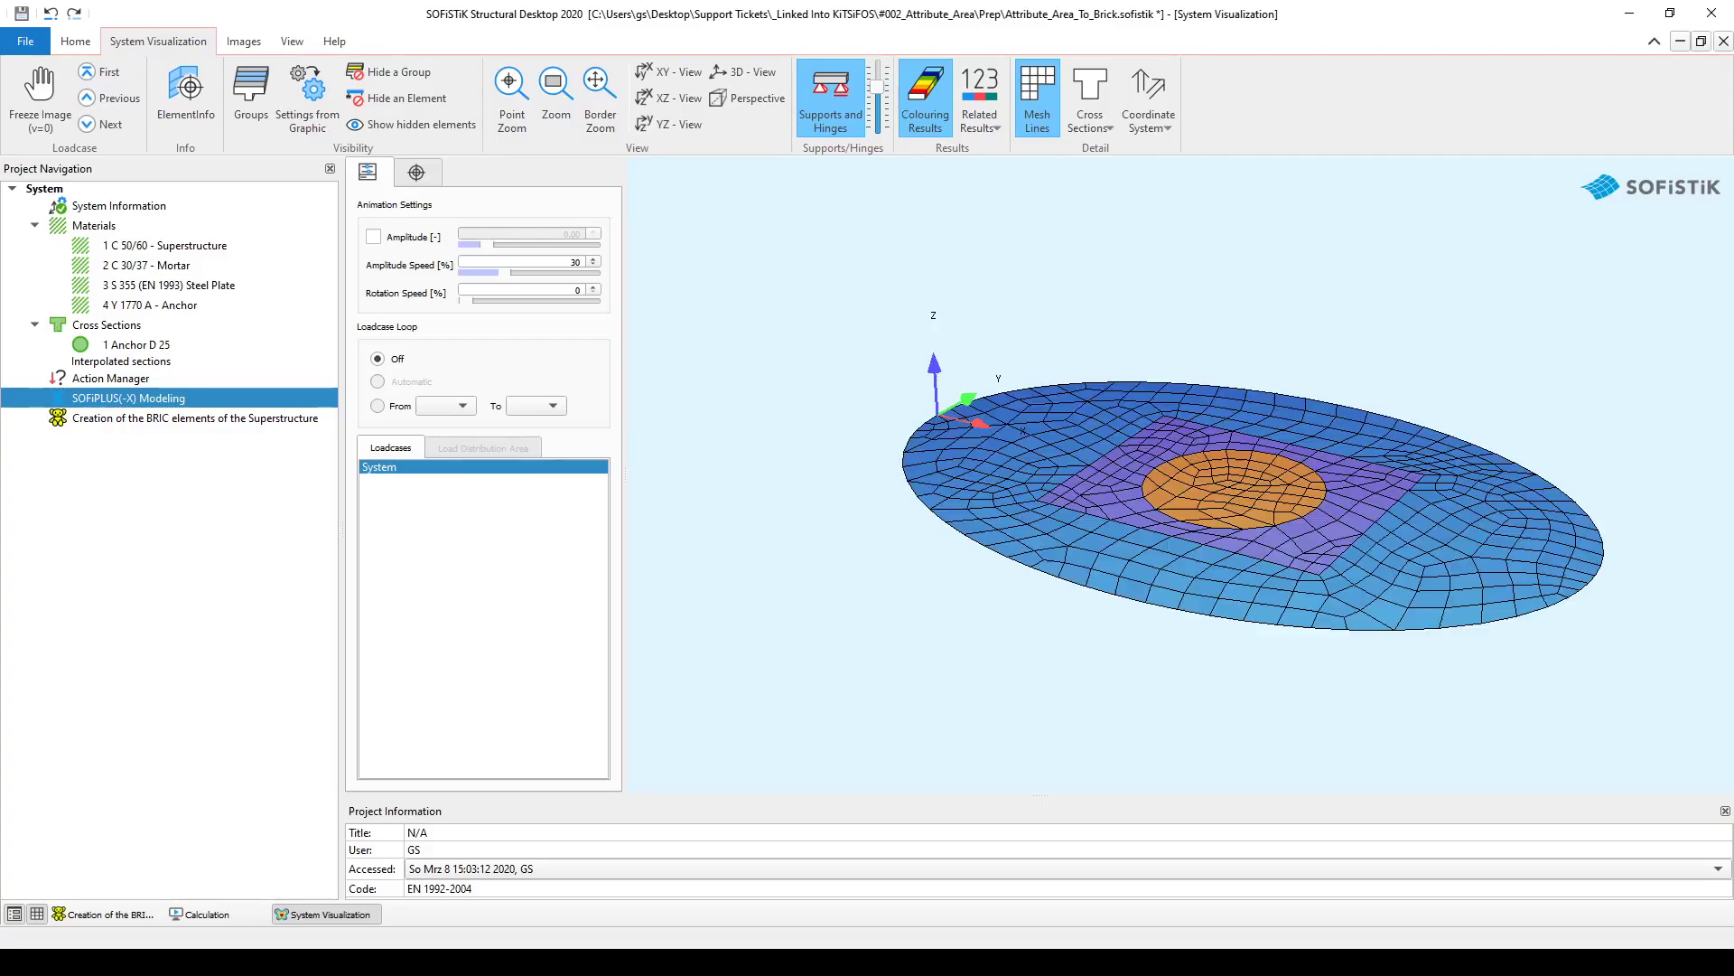
mouse_move(960, 619)
left_mouse_down()
mouse_move(1158, 614)
mouse_move(1189, 569)
left_mouse_up()
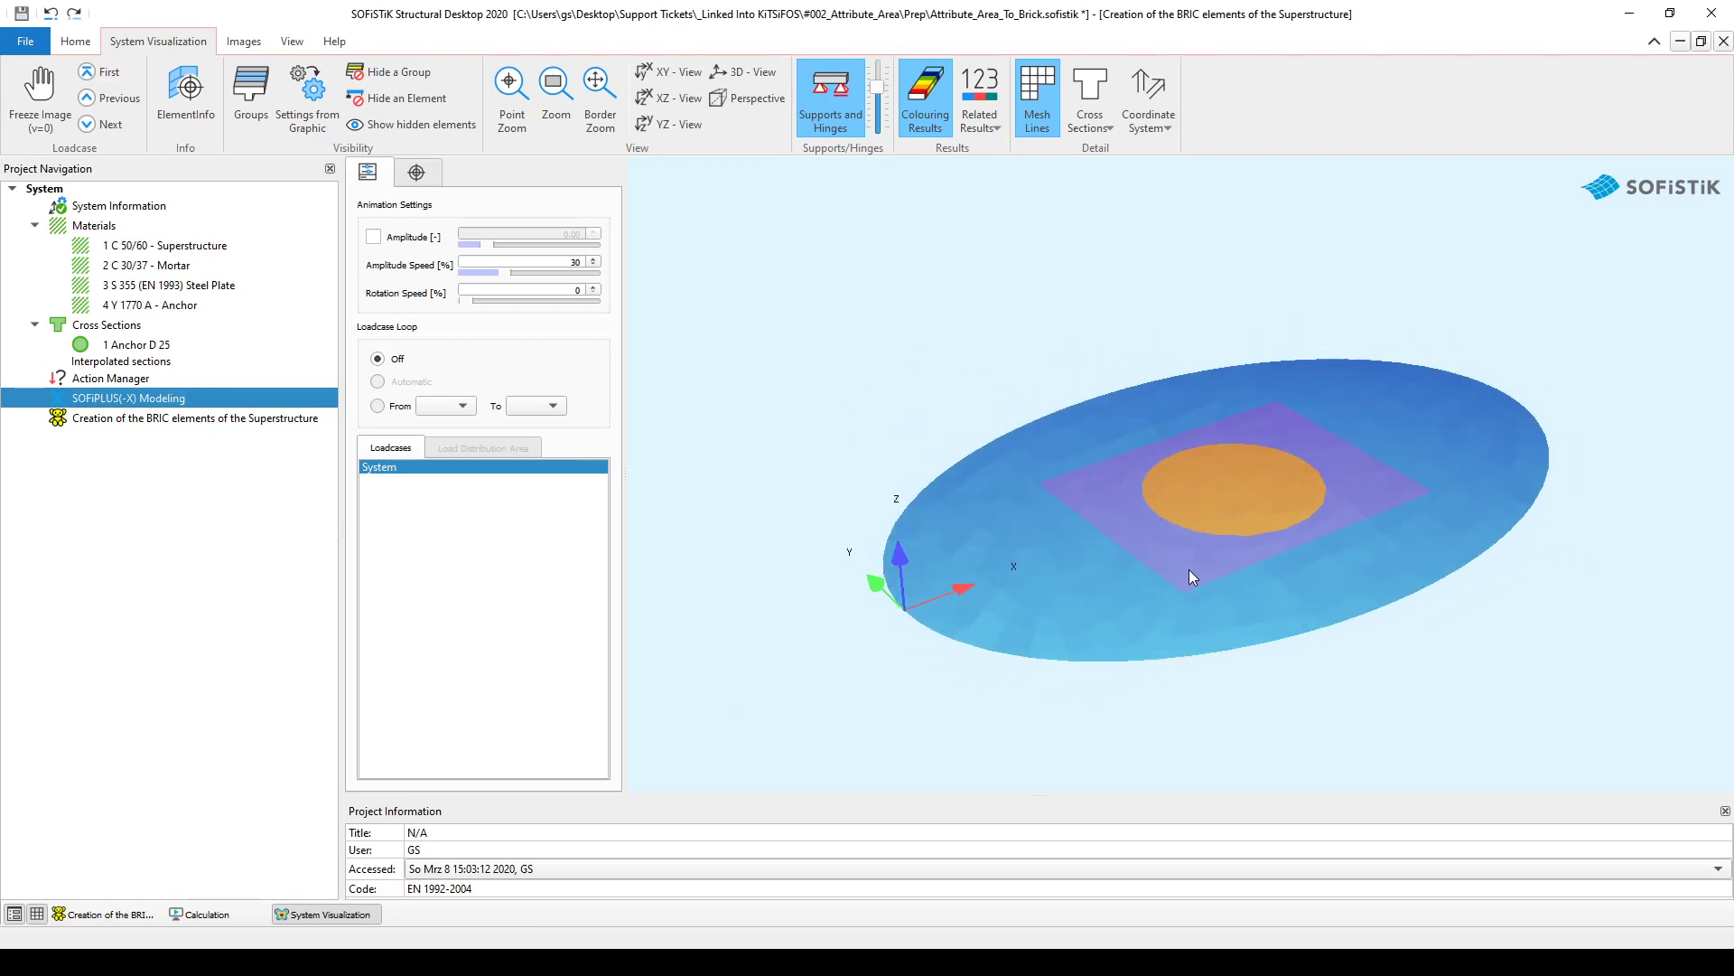